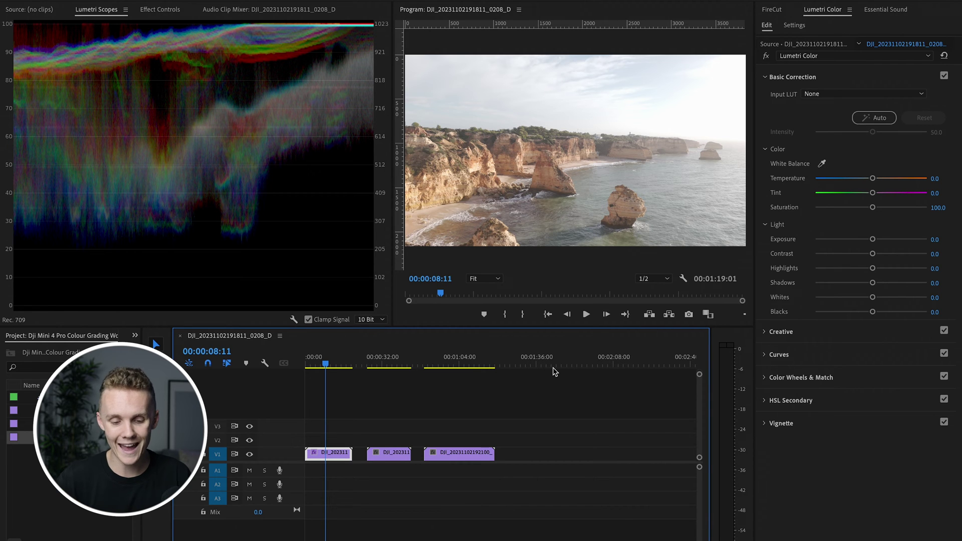
Review the three drone clips on the timeline, comparing their exposure in the program view and scopes.
left_click(380, 362)
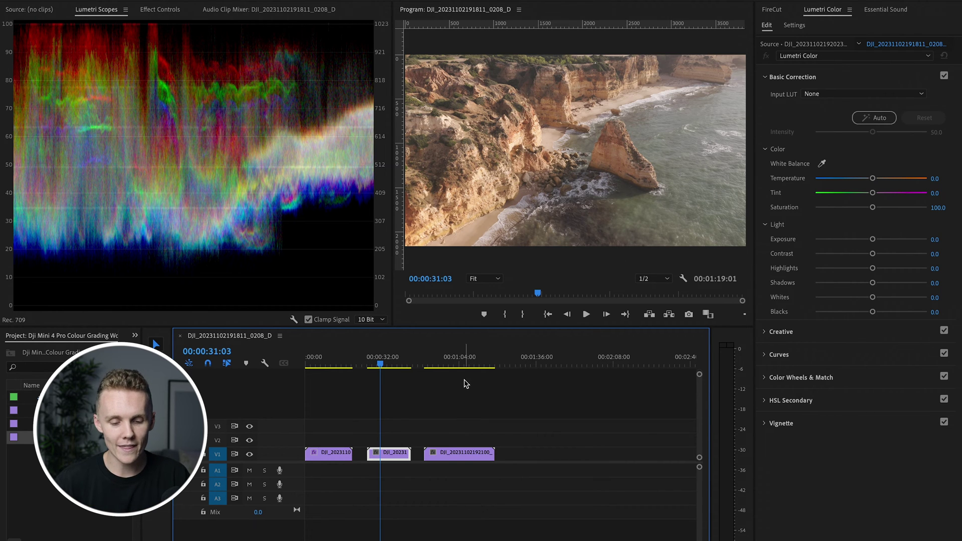
left_click(441, 361)
left_click_drag(442, 361, 465, 366)
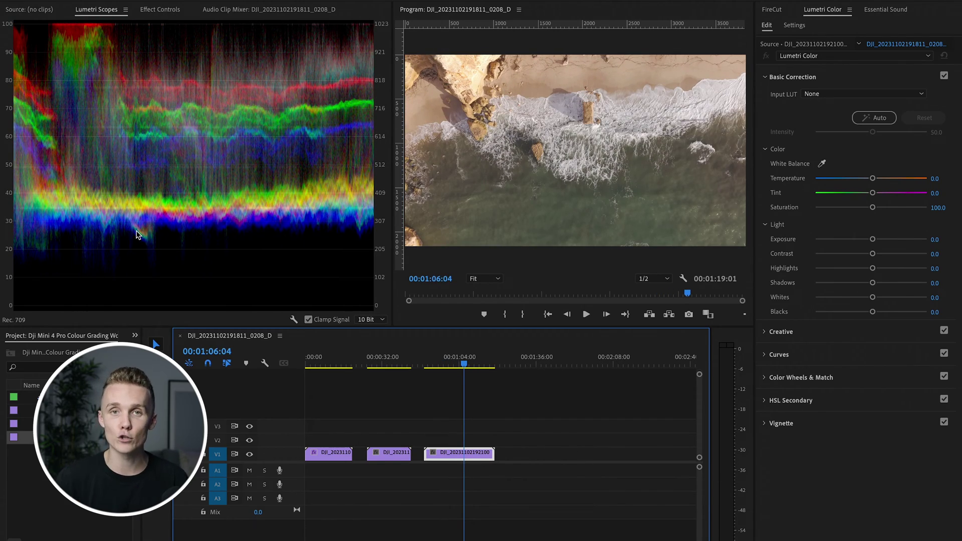
left_click(379, 361)
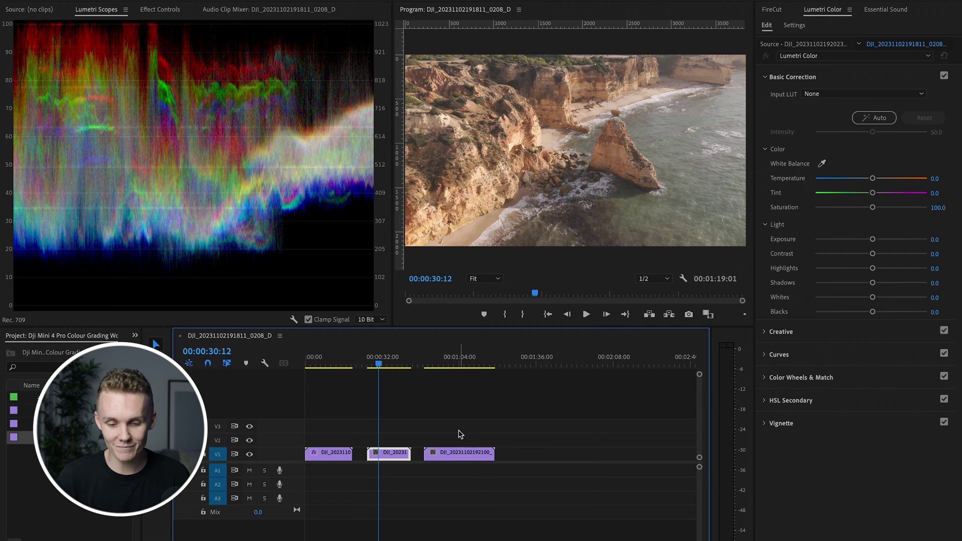
left_click(314, 364)
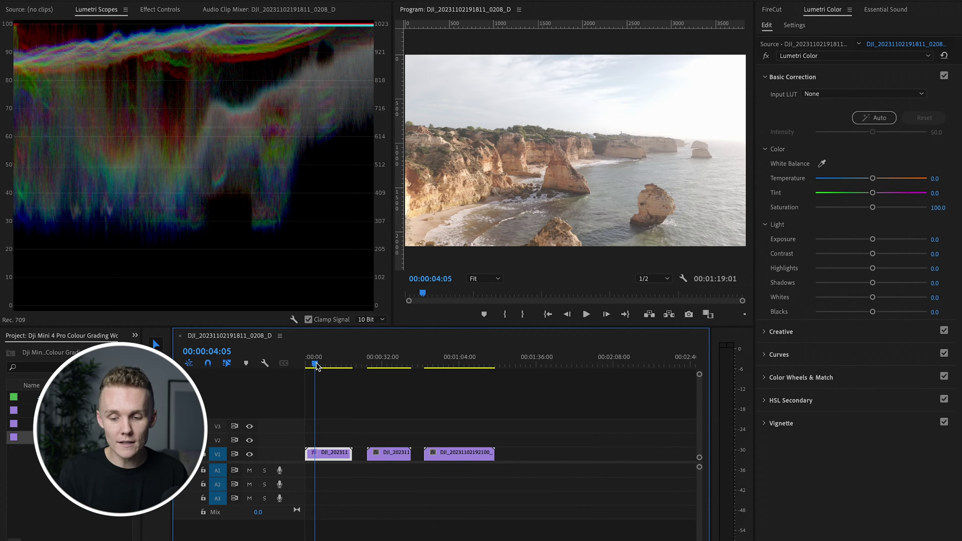
left_click(398, 363)
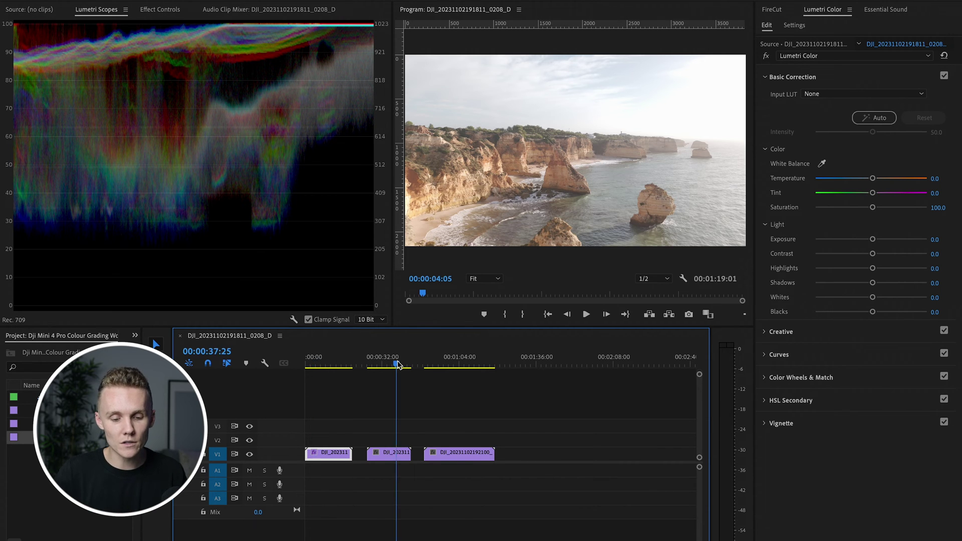
left_click(474, 353)
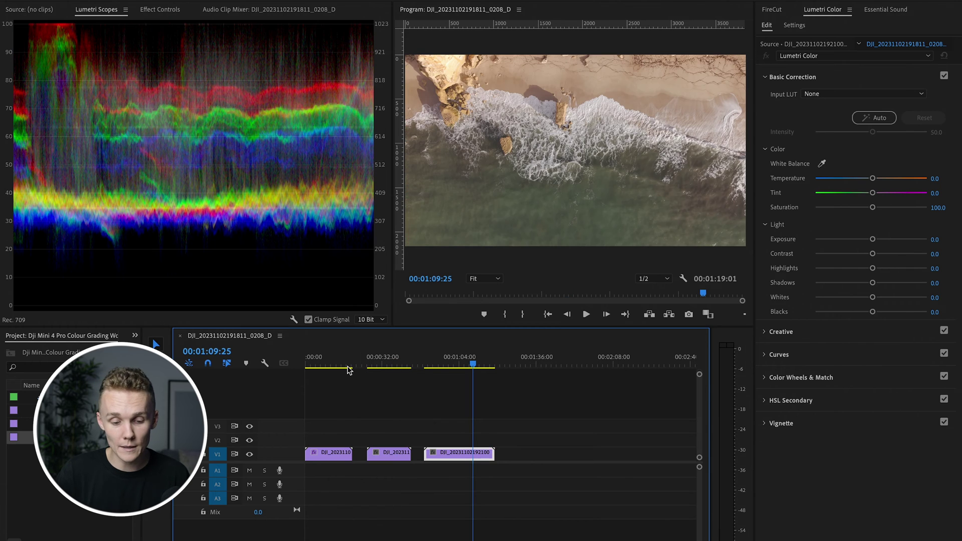
Adjust the first clip's basic light correction: Contrast 13.4, Highlights -11.4 and Shadows -78.1.
left_click(330, 358)
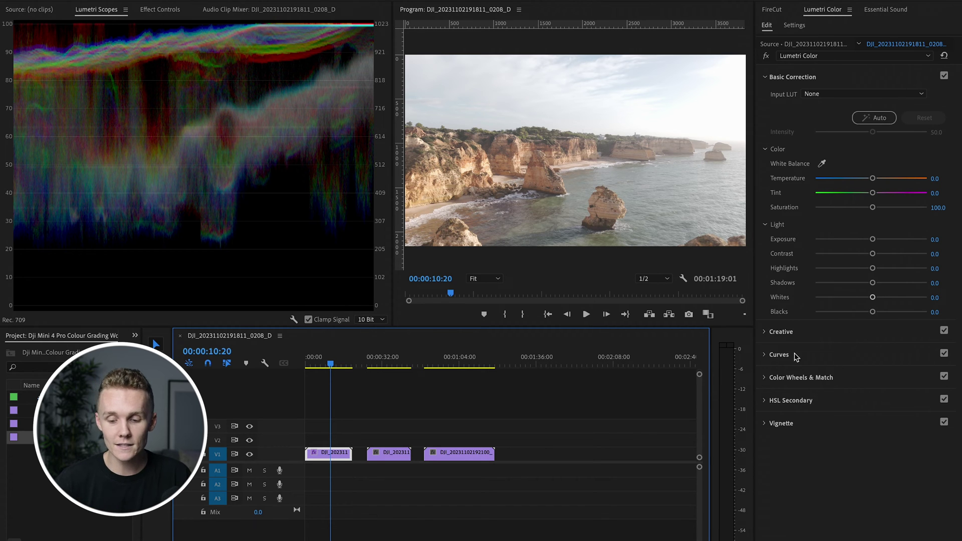
left_click(807, 332)
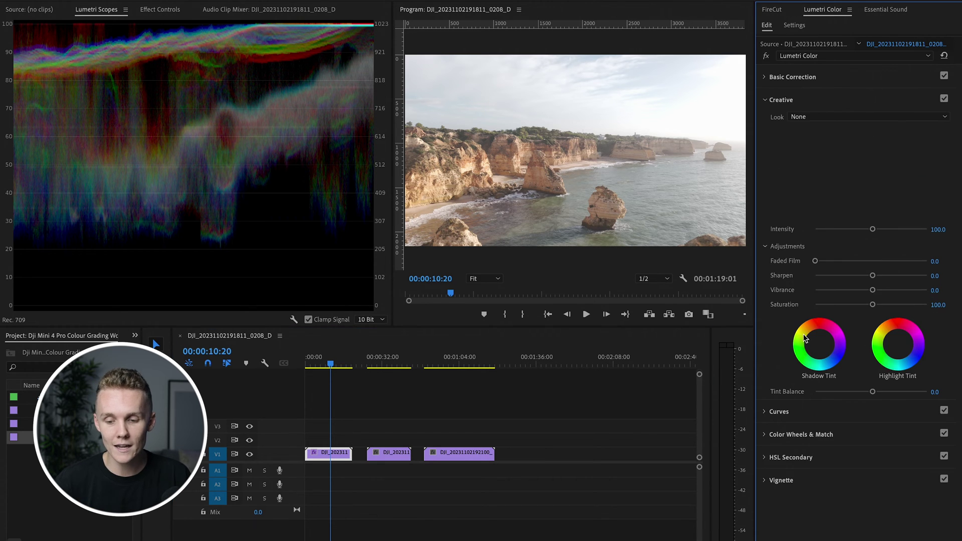
left_click(816, 99)
left_click(815, 80)
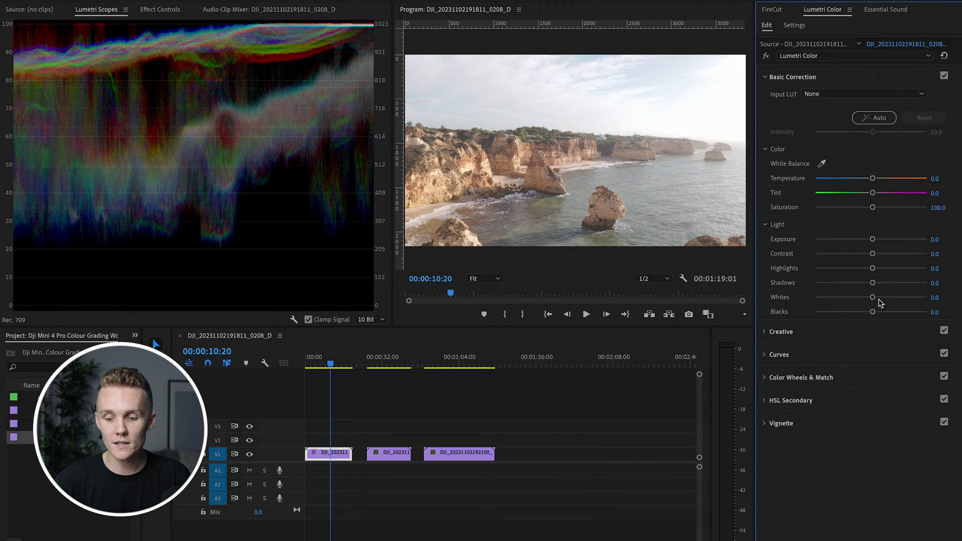
left_click_drag(872, 283, 810, 301)
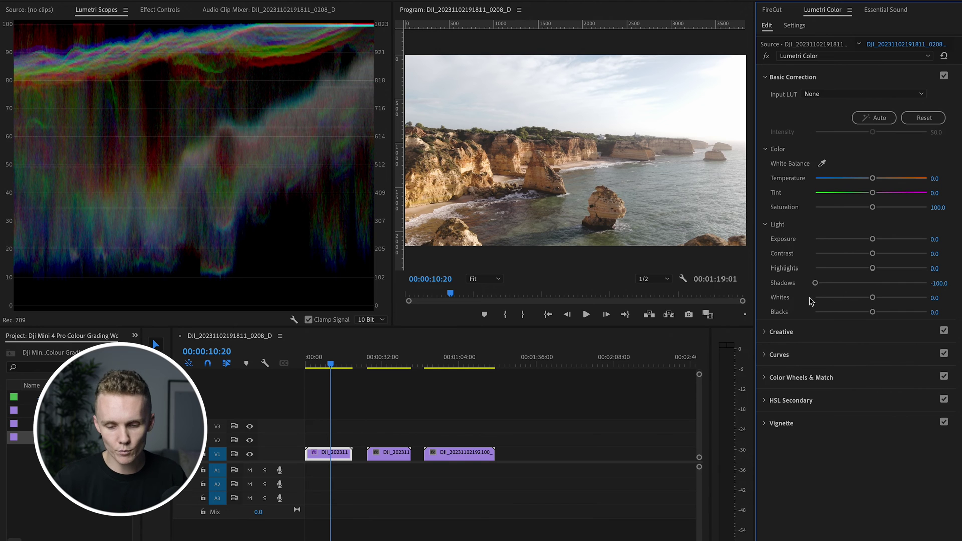
left_click_drag(816, 282, 827, 284)
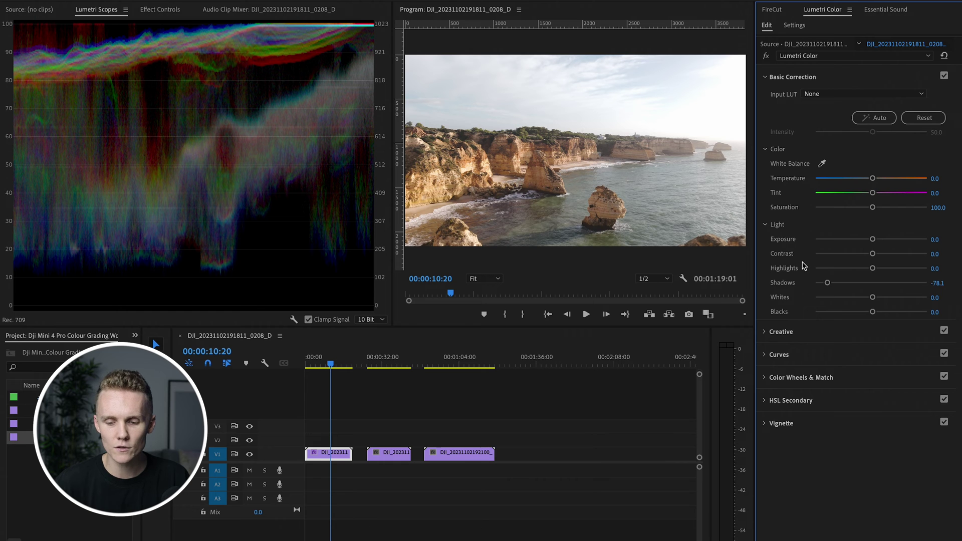
left_click_drag(872, 254, 844, 268)
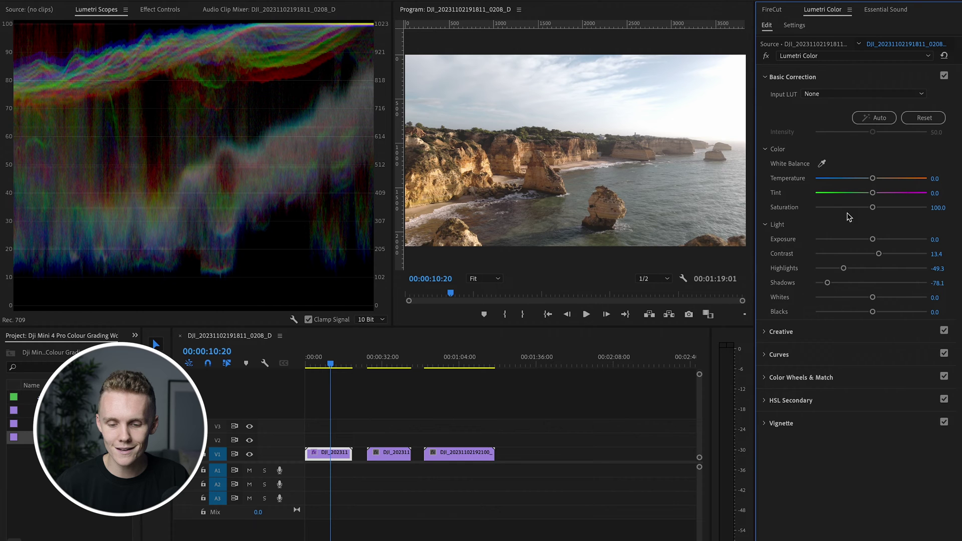
left_click_drag(843, 269, 865, 271)
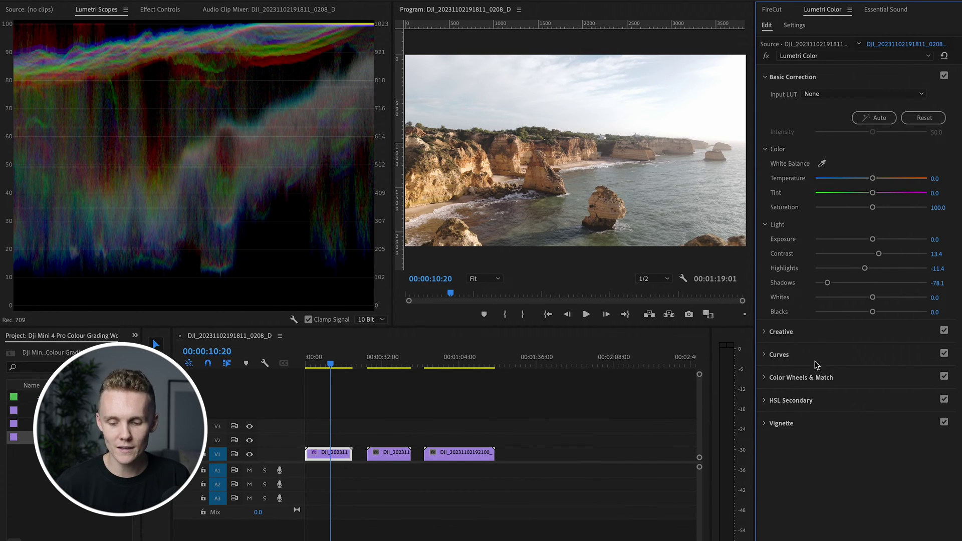
Collapse the basic correction and compare the first clip with the Lumetri Color effect disabled and re-enabled.
left_click(767, 77)
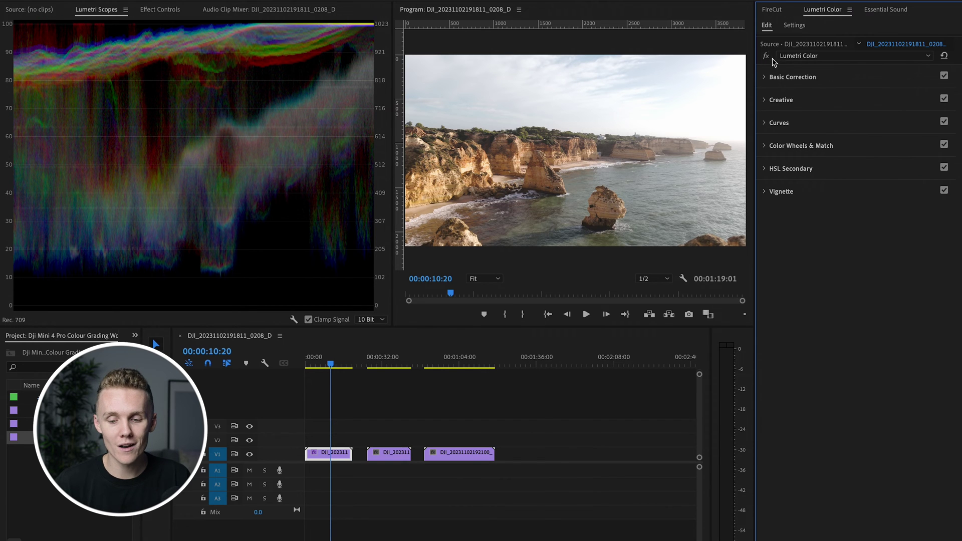
left_click(766, 57)
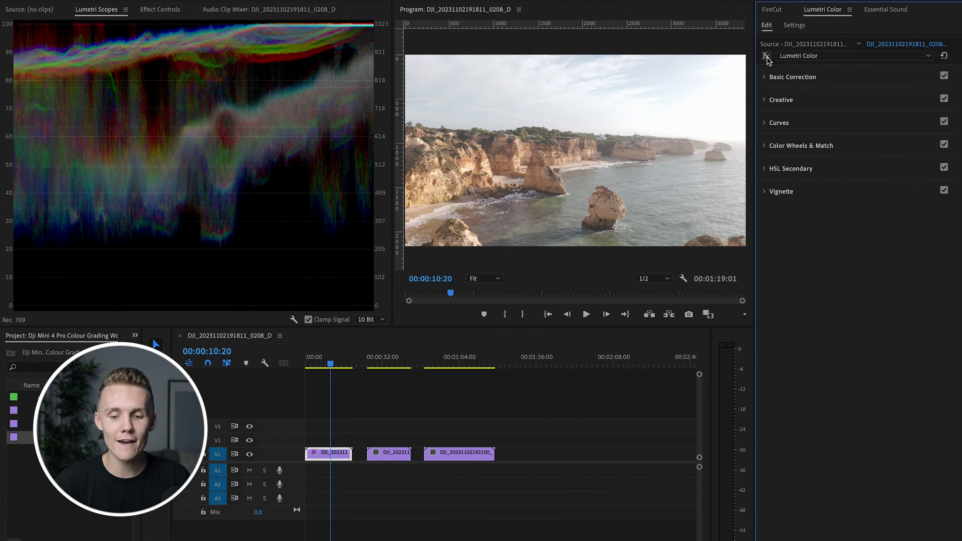
left_click(766, 56)
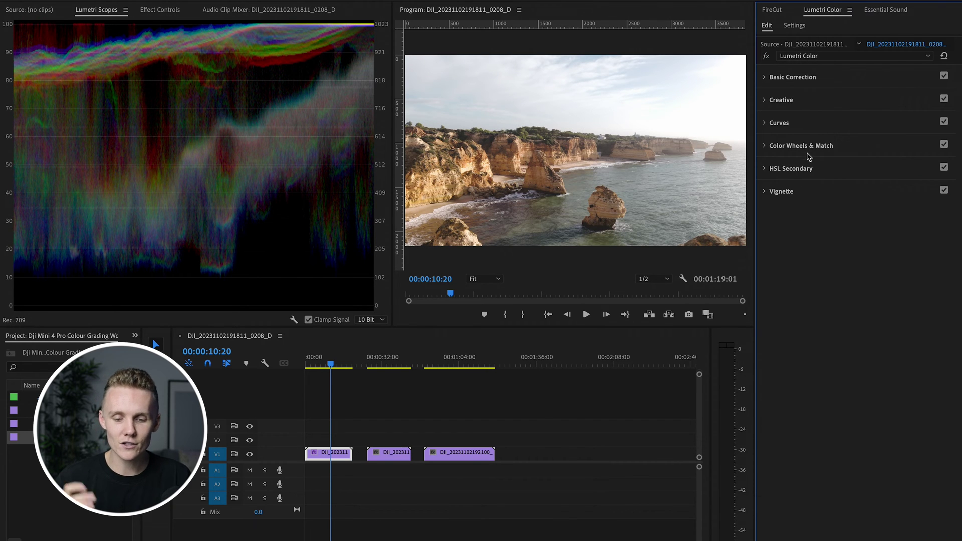
Shape the white RGB curve into a gentle S with three points, and compare the clip with and without the effect.
left_click(792, 123)
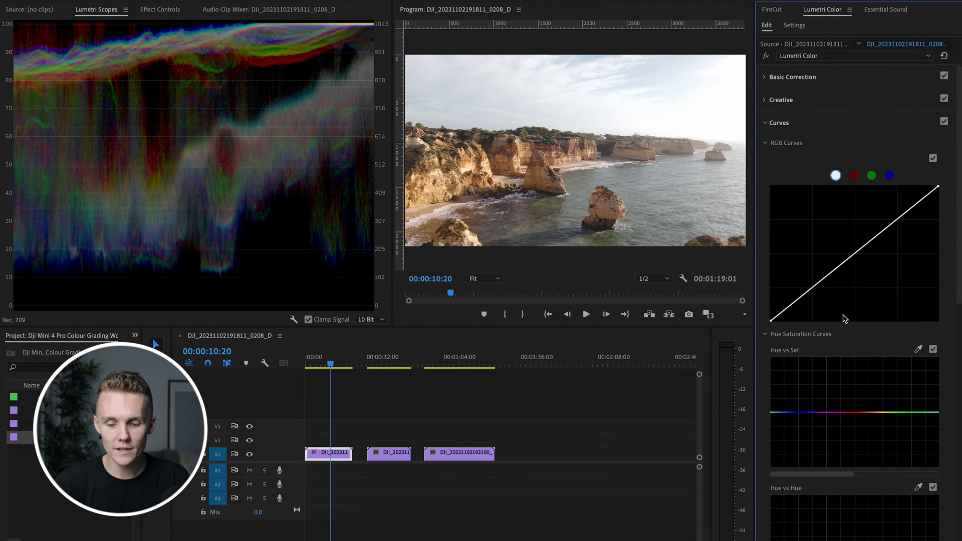
left_click_drag(816, 288, 812, 291)
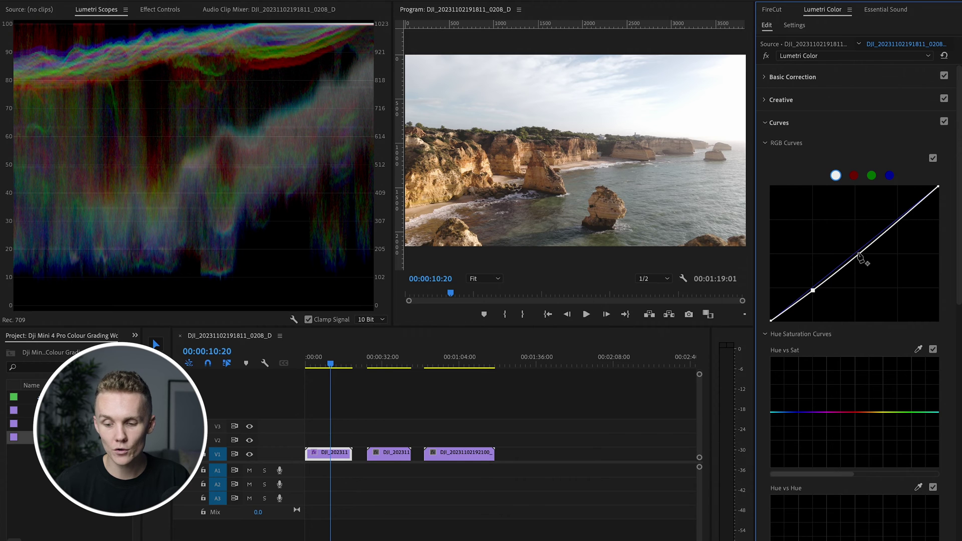
left_click_drag(855, 257, 857, 254)
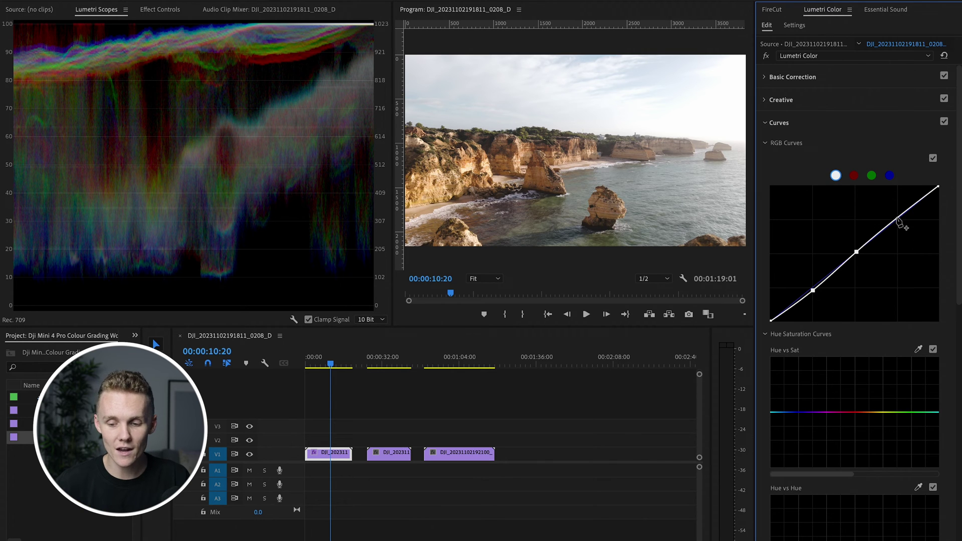
left_click_drag(897, 218, 896, 217)
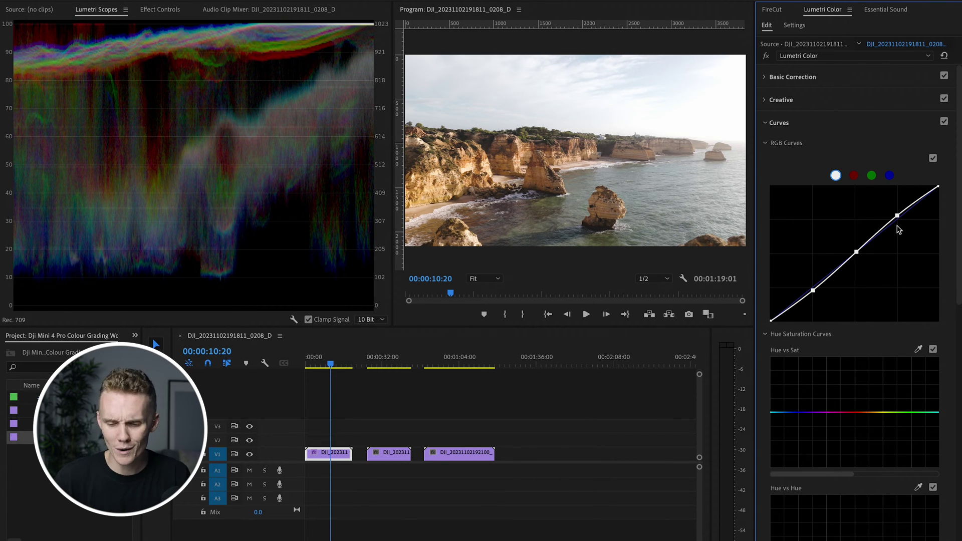
scroll(880, 290, "down", 3)
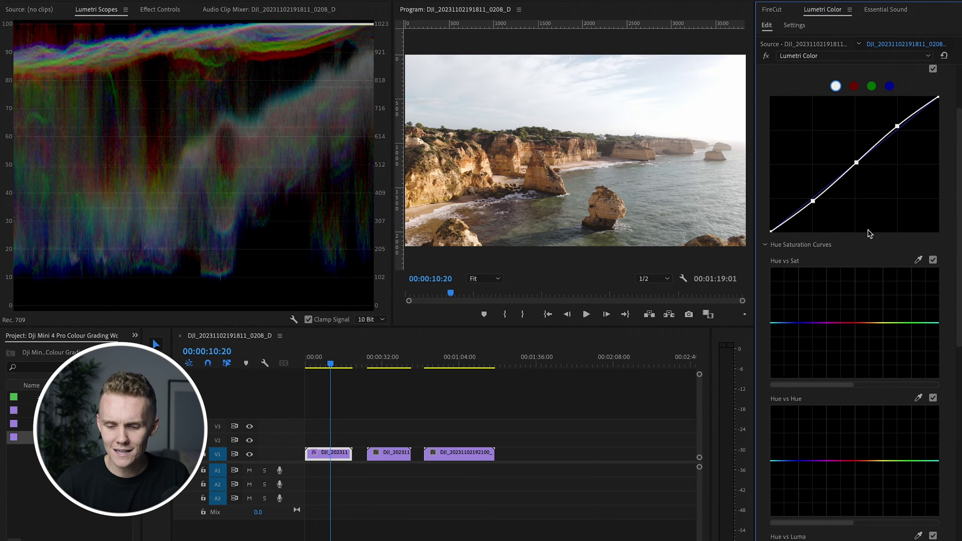
scroll(842, 201, "up", 2)
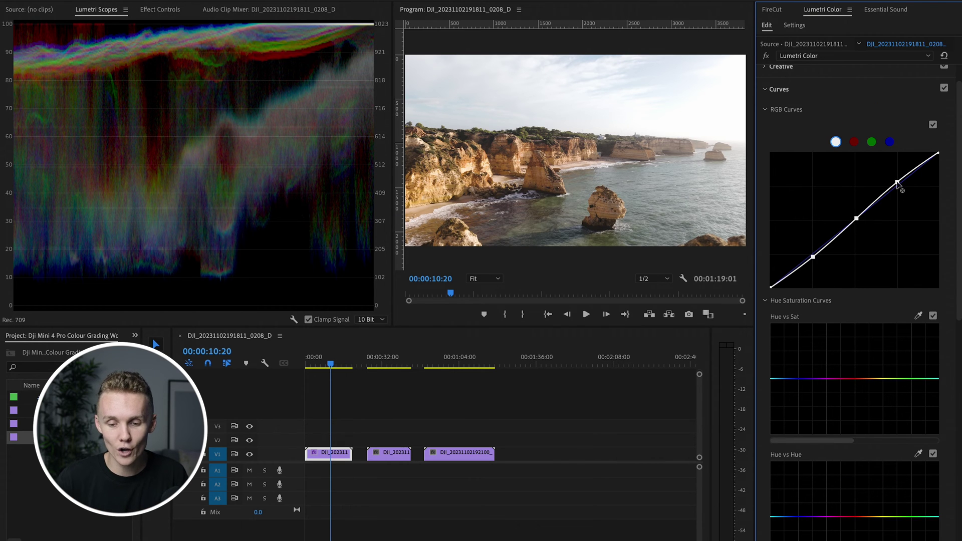
left_click(765, 56)
left_click(766, 55)
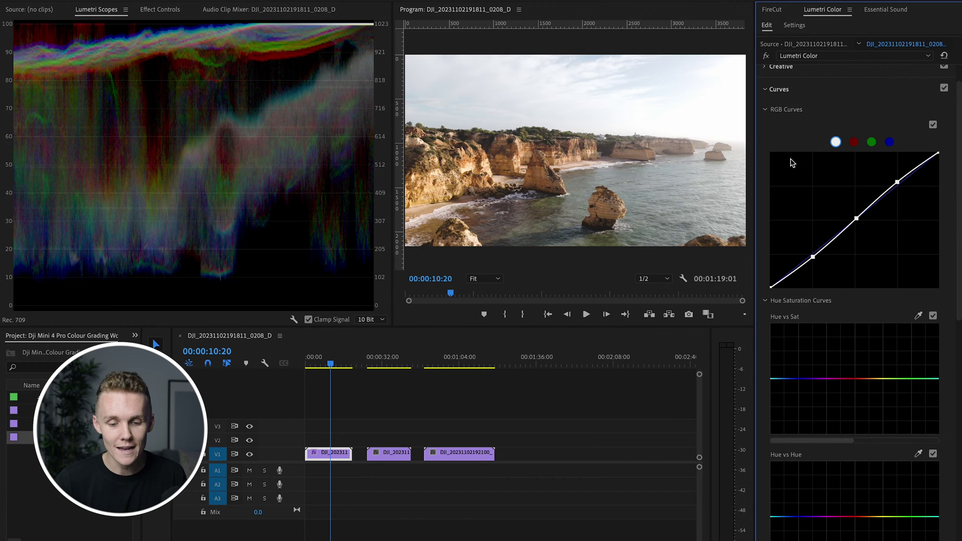
On the Hue vs Sat curve, strongly desaturate the greens and slightly desaturate the oranges, anchoring red and cyan-green, and compare the result.
scroll(818, 288, "down", 4)
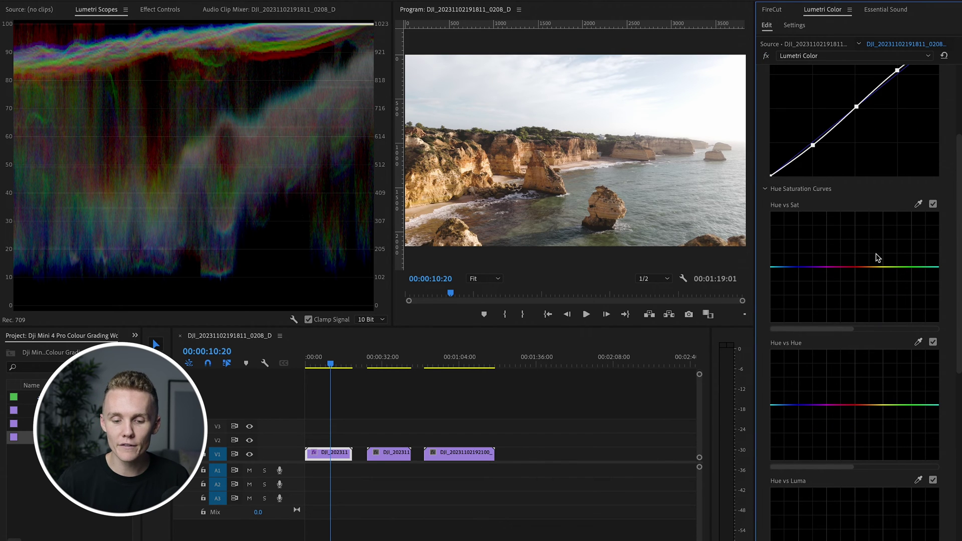
scroll(864, 365, "down", 3)
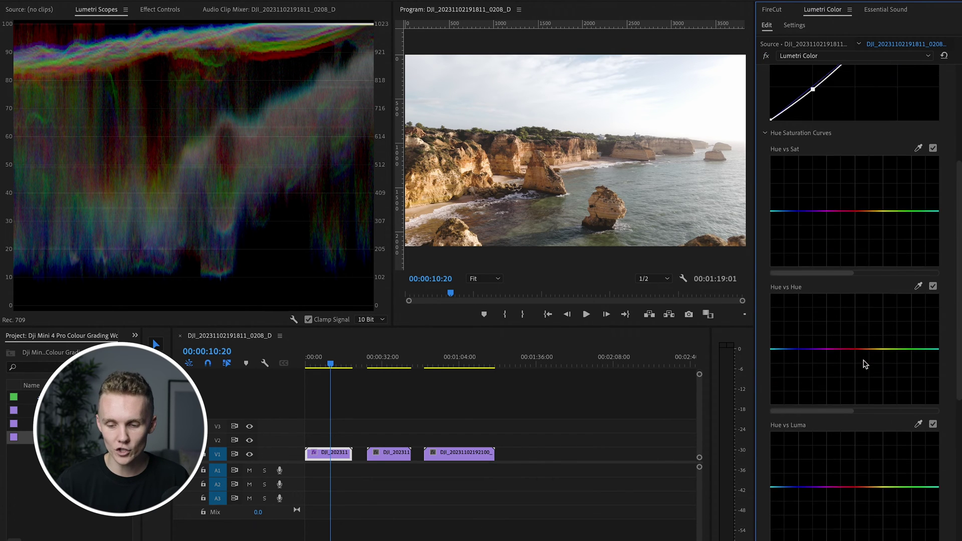
left_click(867, 189)
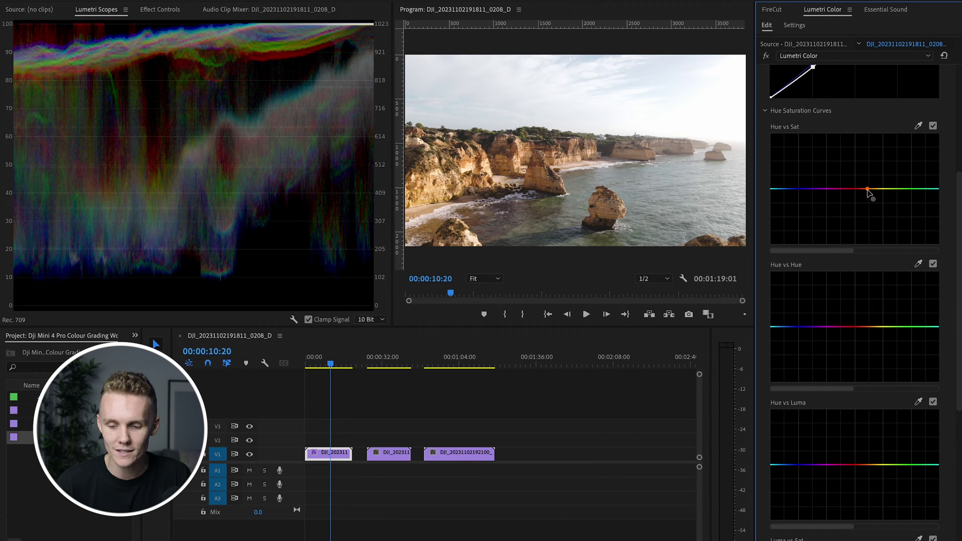
left_click(931, 189)
left_click_drag(902, 189, 903, 226)
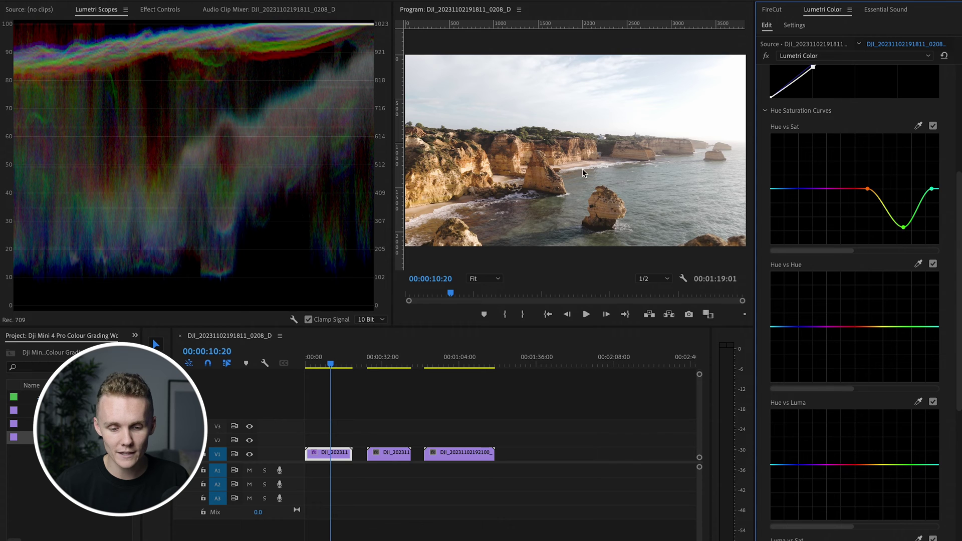
left_click(857, 189)
left_click_drag(872, 190, 875, 203)
left_click(932, 125)
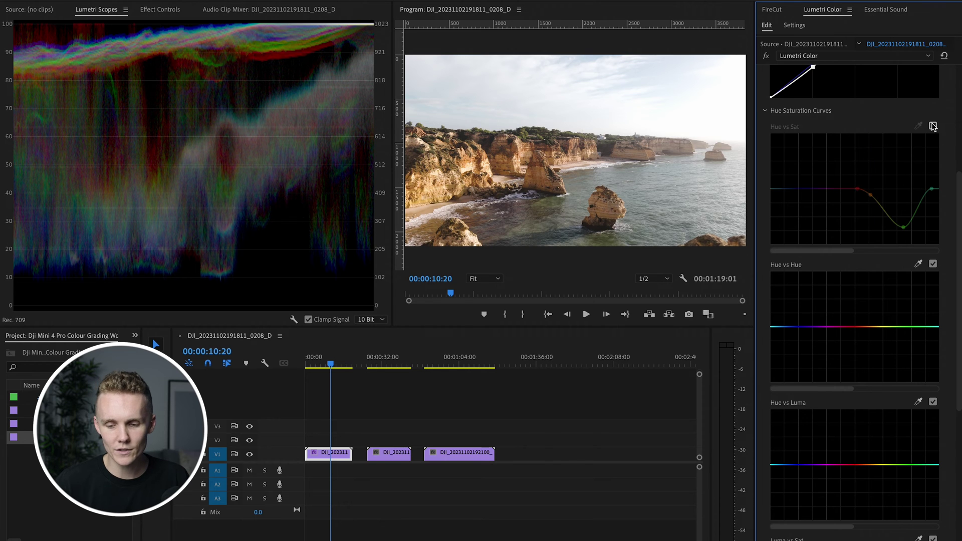
left_click(932, 126)
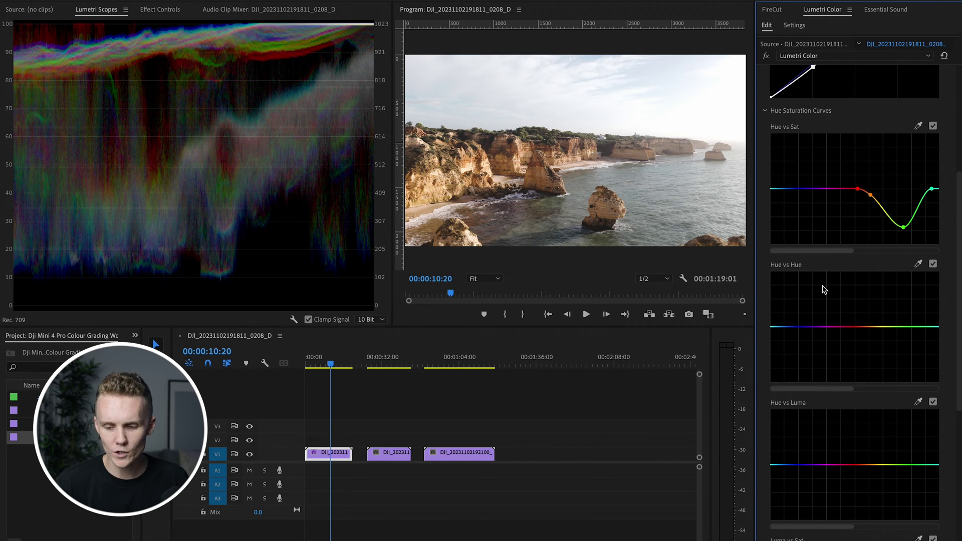
On the Hue vs Hue curve, anchor the red and green hues and raise the orange-yellow point between them very slightly.
scroll(847, 319, "down", 1)
left_click(896, 305)
left_click(900, 305)
left_click(846, 303)
left_click(873, 304)
left_click_drag(873, 304, 873, 302)
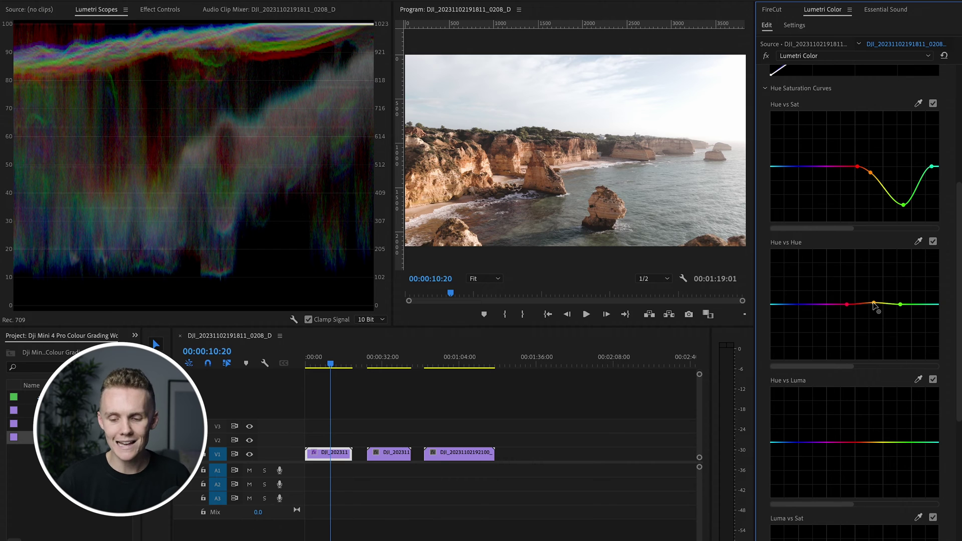
On the Hue vs Luma curve, anchor the red and green hues and slightly lower the orange-yellow point between them.
scroll(867, 334, "down", 3)
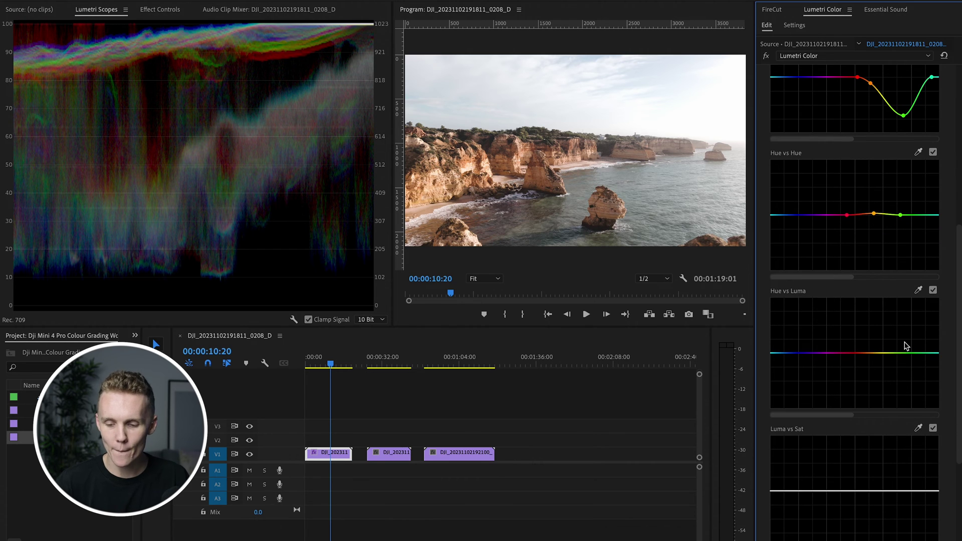
left_click(901, 353)
left_click(848, 353)
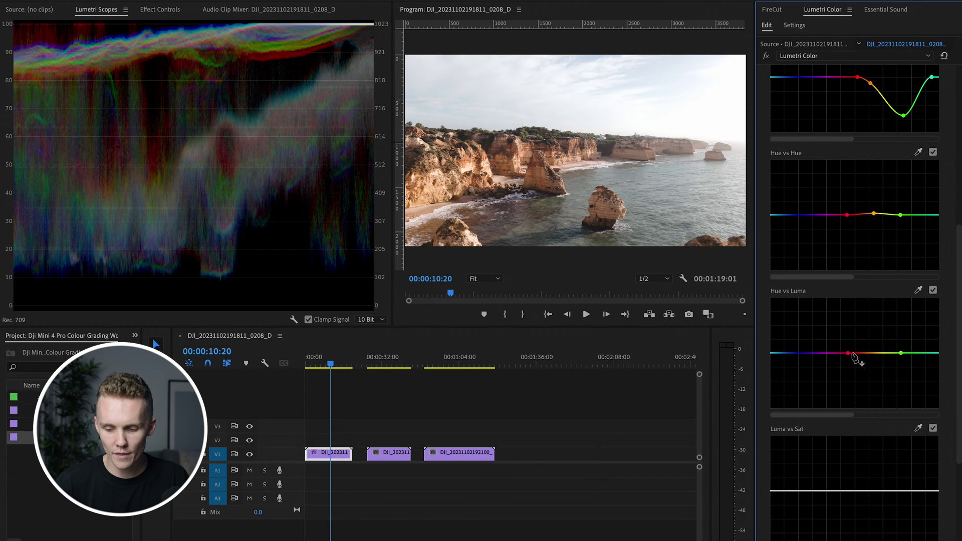
left_click_drag(875, 354, 874, 358)
Compare the clip with all Curves adjustments disabled and re-enabled, and review the hue curves.
scroll(877, 248, "up", 10)
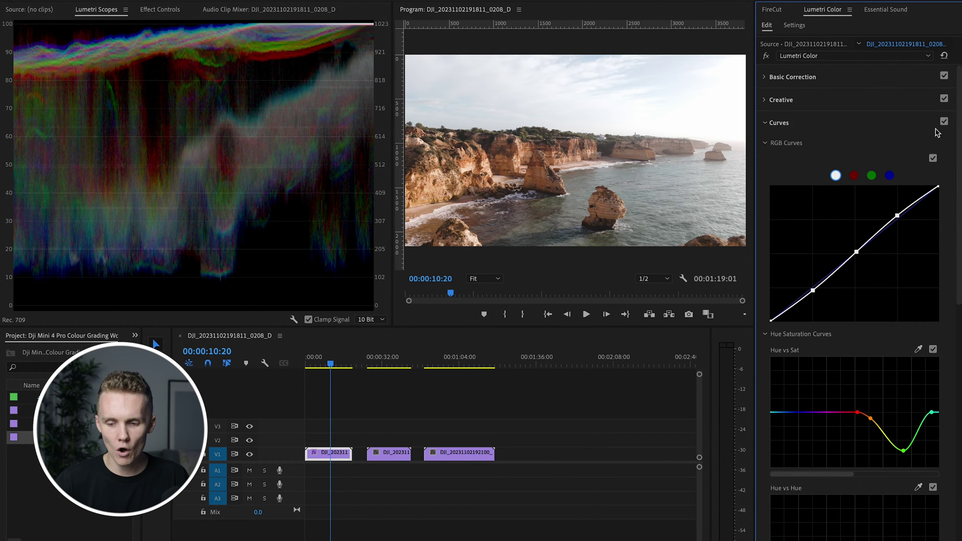
left_click(943, 122)
left_click(944, 121)
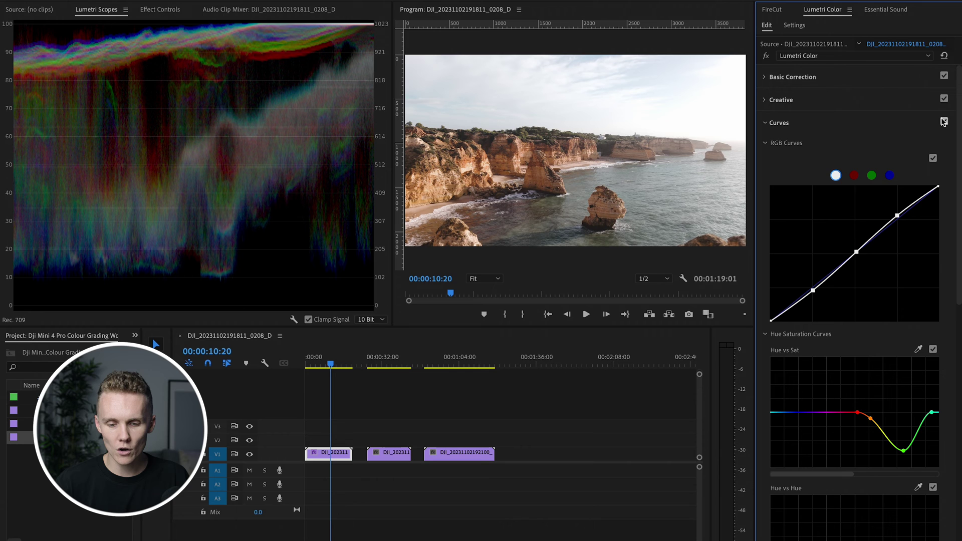
scroll(874, 334, "down", 10)
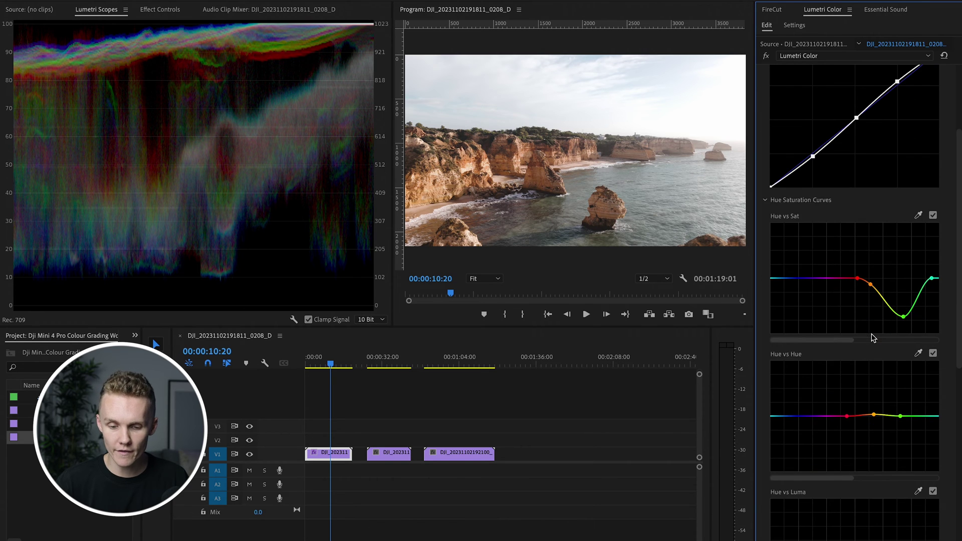
On the Luma vs Sat curve, anchor the upper midtones and lower the brightest end to desaturate the highlights, and compare the result.
scroll(859, 436, "down", 5)
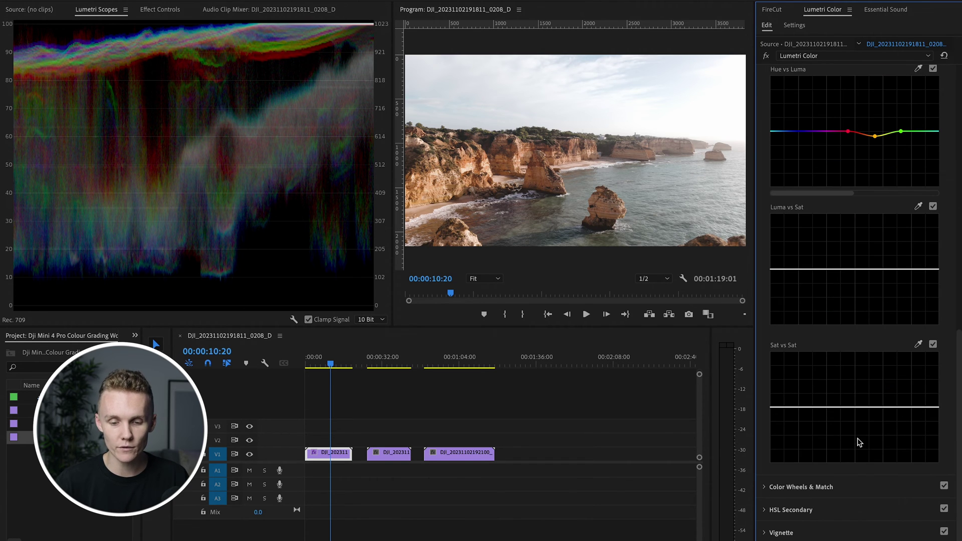
left_click(883, 270)
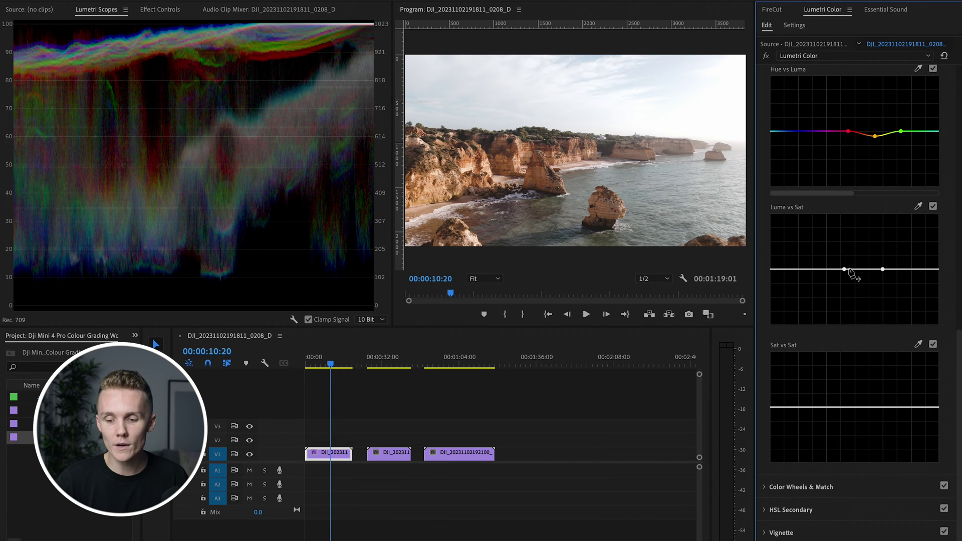
left_click(845, 269, "ctrl")
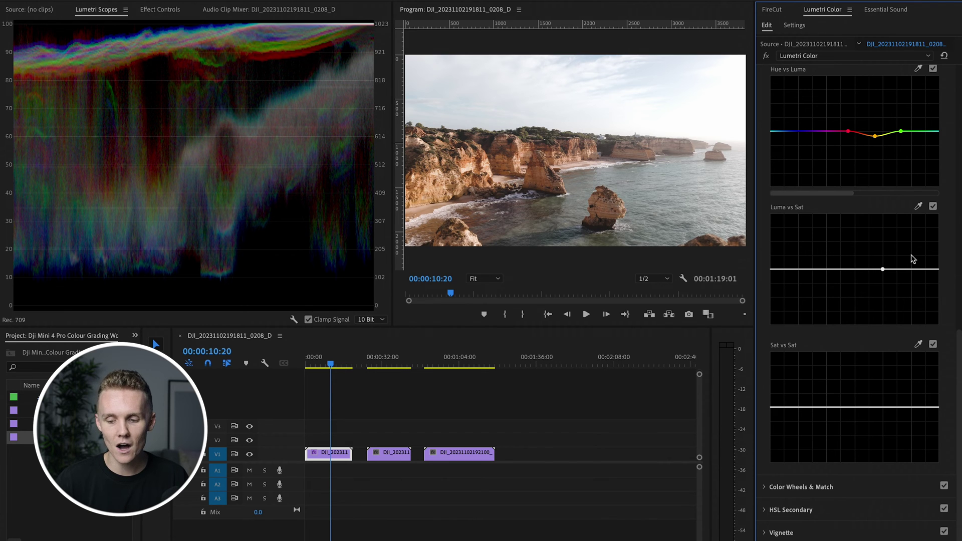
left_click(938, 268)
left_click_drag(937, 269, 938, 291)
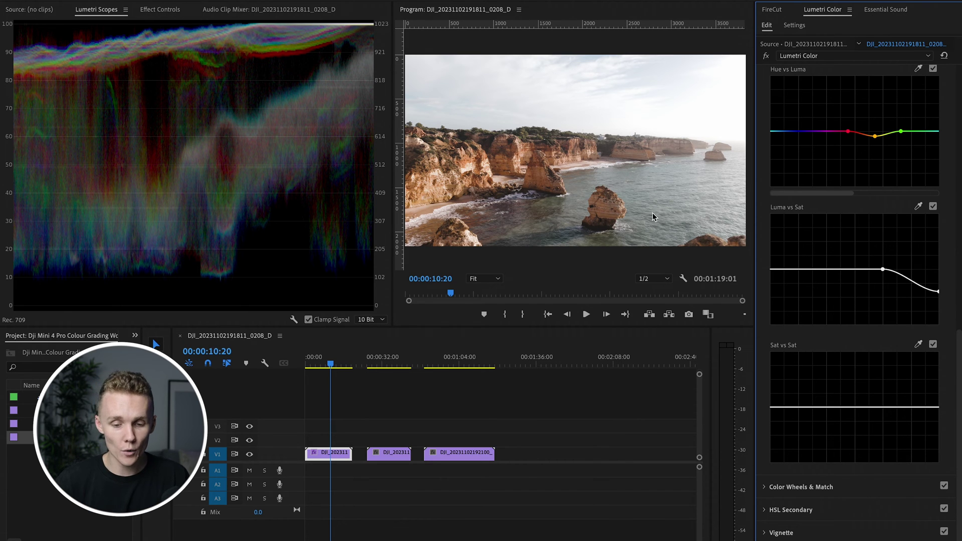
left_click(767, 55)
left_click(768, 55)
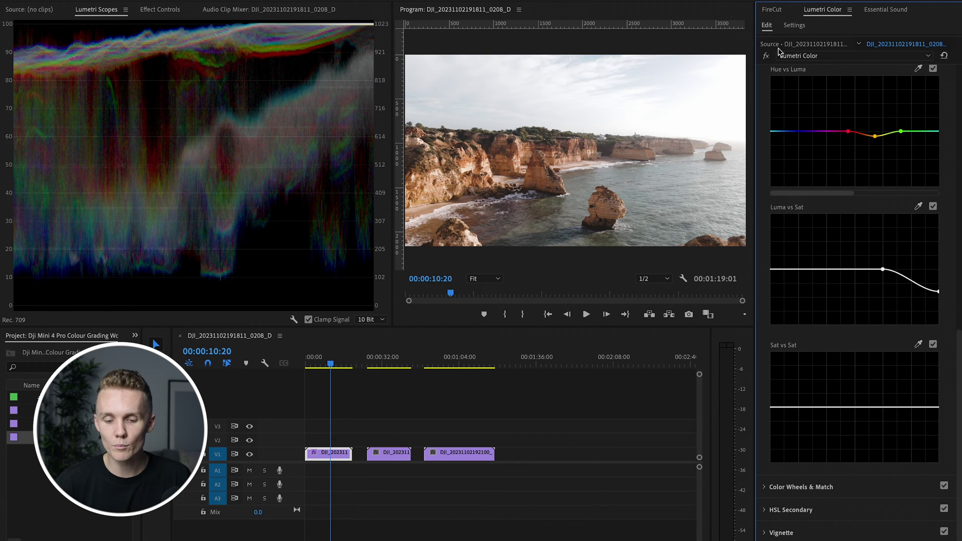
Nudge the highlights and shadows color wheels slightly towards cyan, fine-tune the midtones tint, and compare with Color Wheels & Match disabled.
left_click(819, 488)
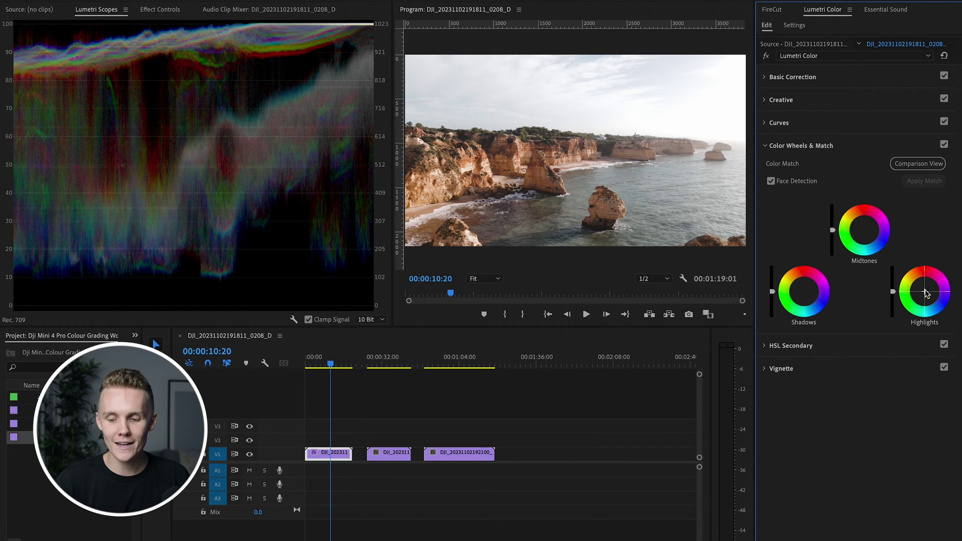
left_click_drag(927, 299, 925, 292)
left_click_drag(804, 291, 804, 292)
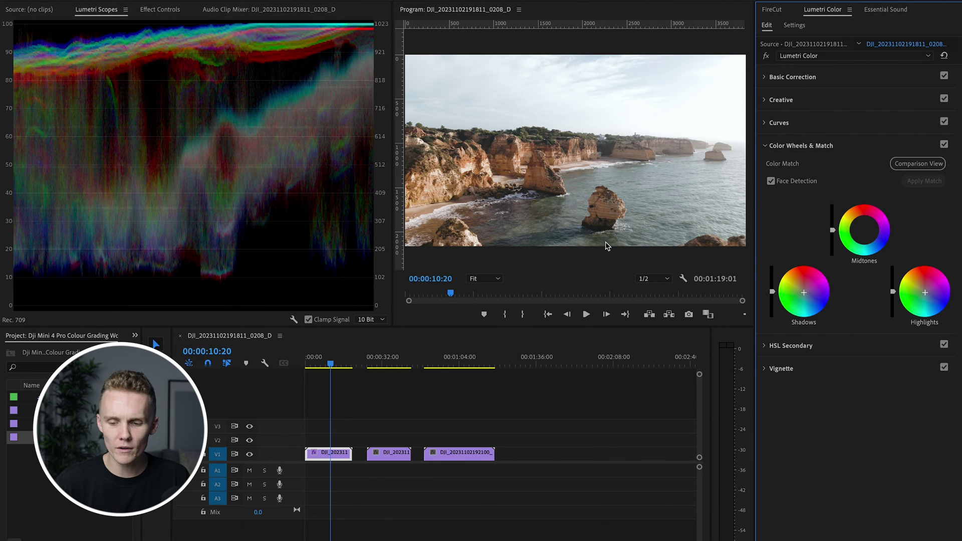
left_click_drag(864, 229, 864, 229)
left_click(944, 145)
left_click(944, 146)
left_click(944, 145)
left_click(943, 145)
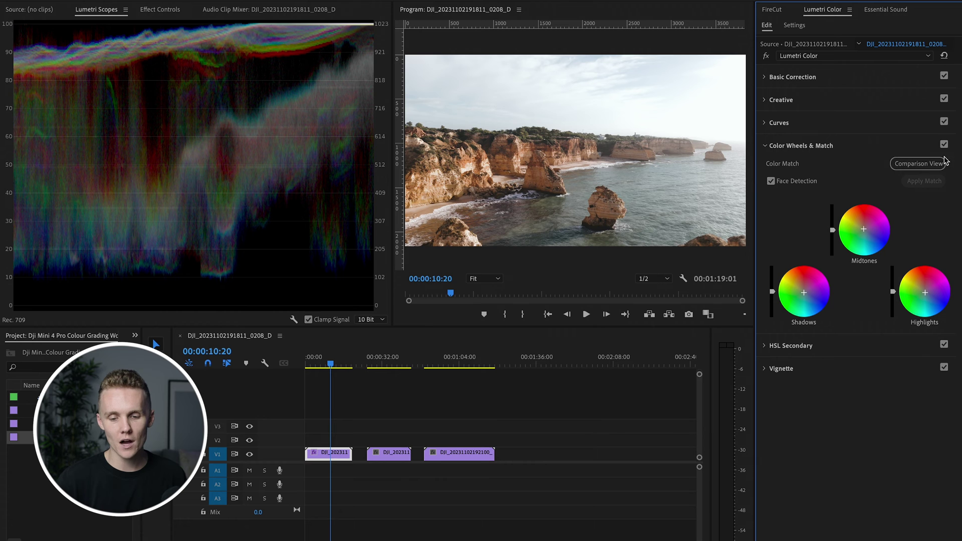
Add a subtle dark vignette with a negative Amount, and compare the clip with the Lumetri Color effect bypassed and enabled.
left_click(793, 373)
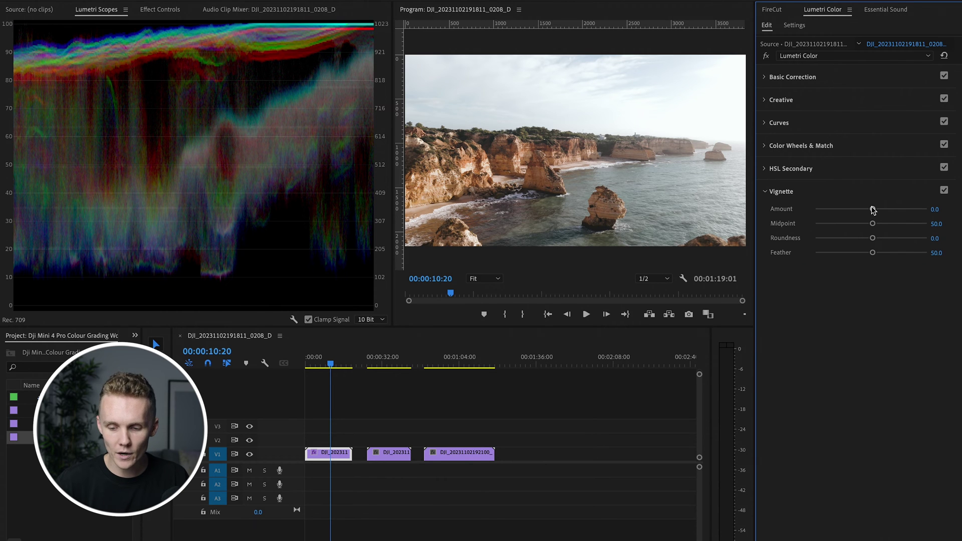
left_click_drag(872, 209, 859, 209)
left_click(791, 114)
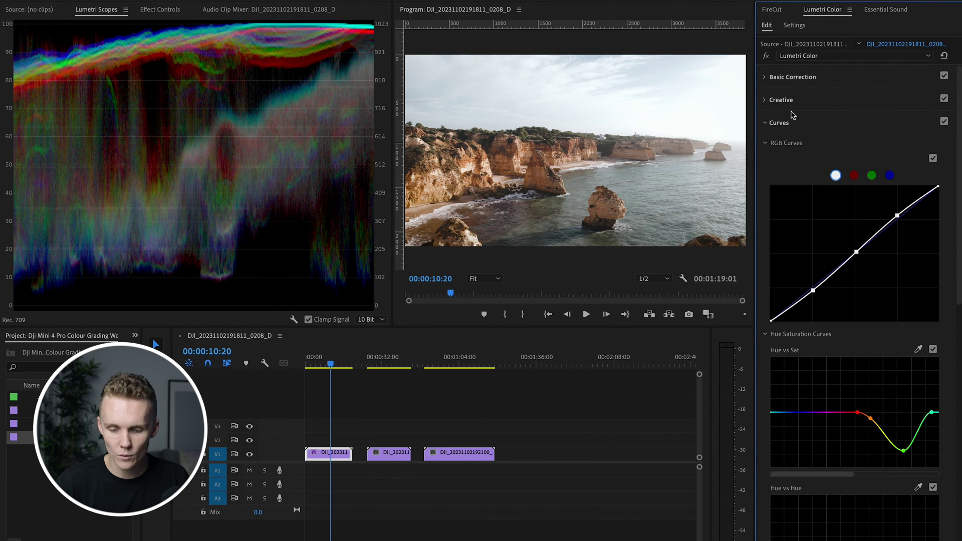
scroll(868, 283, "down", 3)
scroll(863, 297, "down", 1)
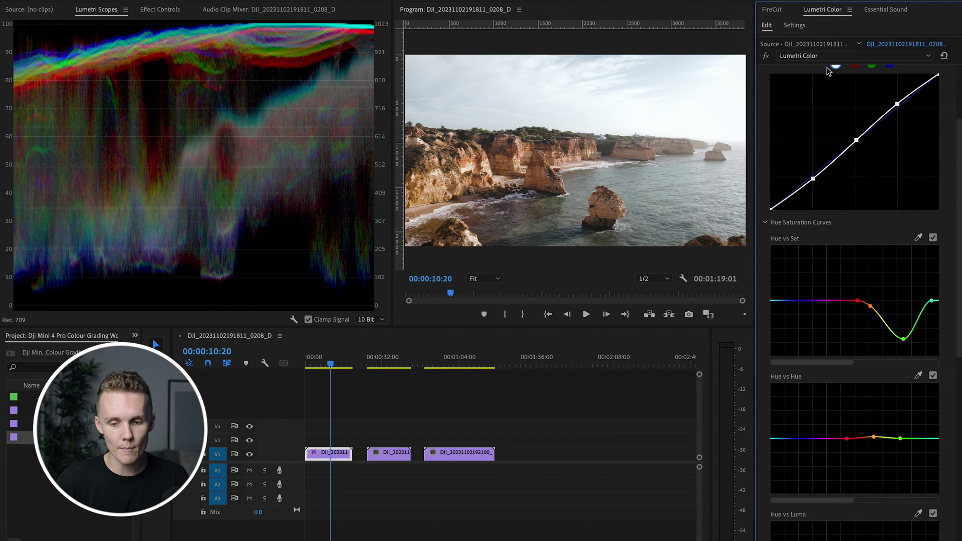
left_click(765, 56)
left_click(765, 55)
left_click(766, 56)
Play the graded coastal clip from its start for several seconds to check the look in motion.
left_click(307, 365)
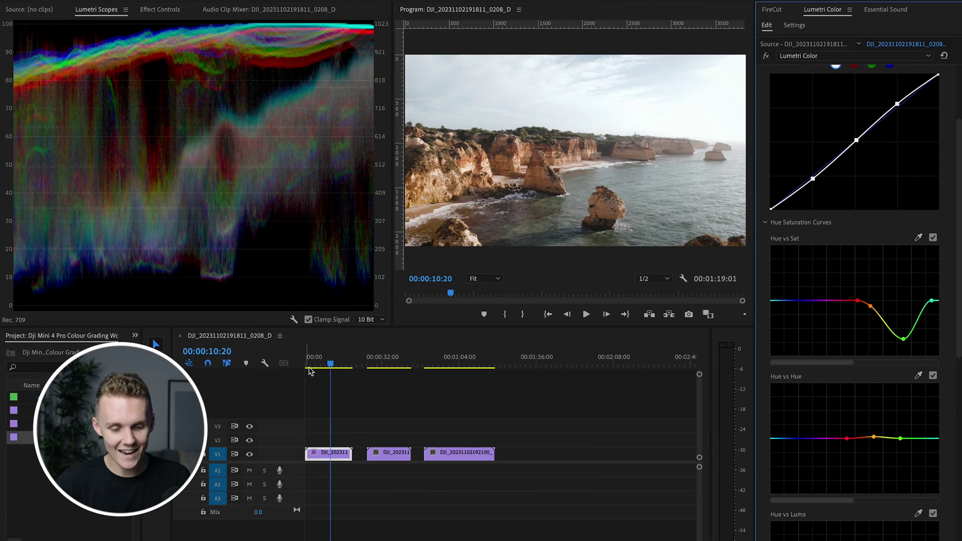
key("space")
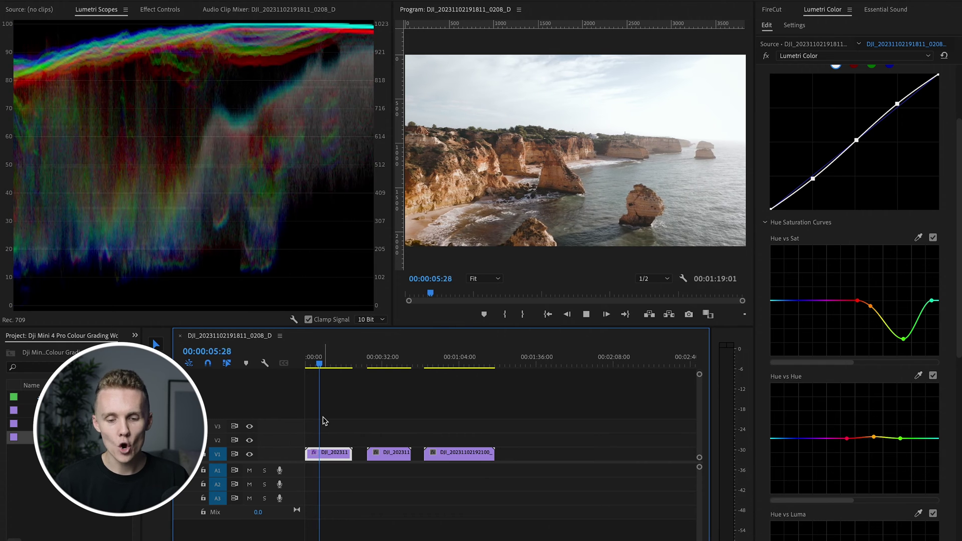
key("space")
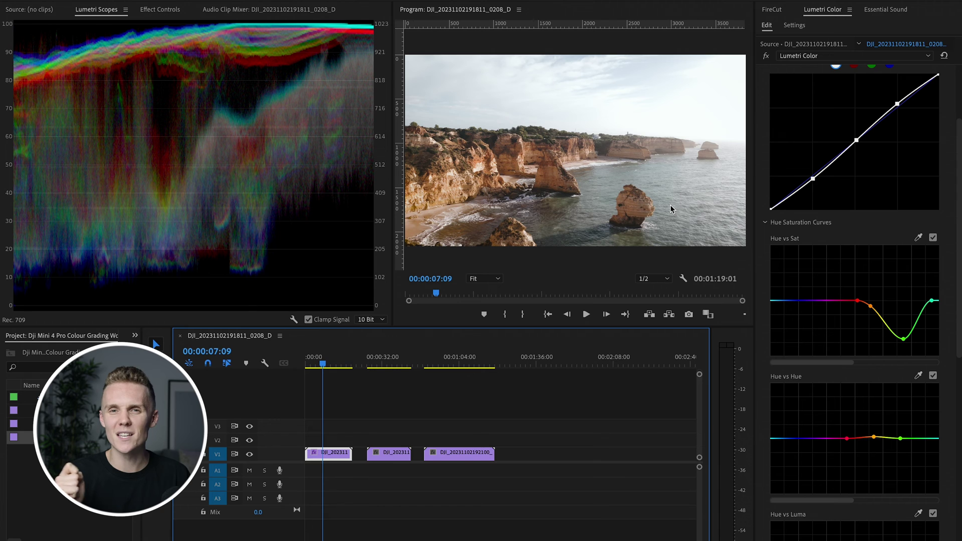
Add a second Lumetri Color effect to the coastal clip for local adjustments.
left_click(811, 56)
left_click(844, 87)
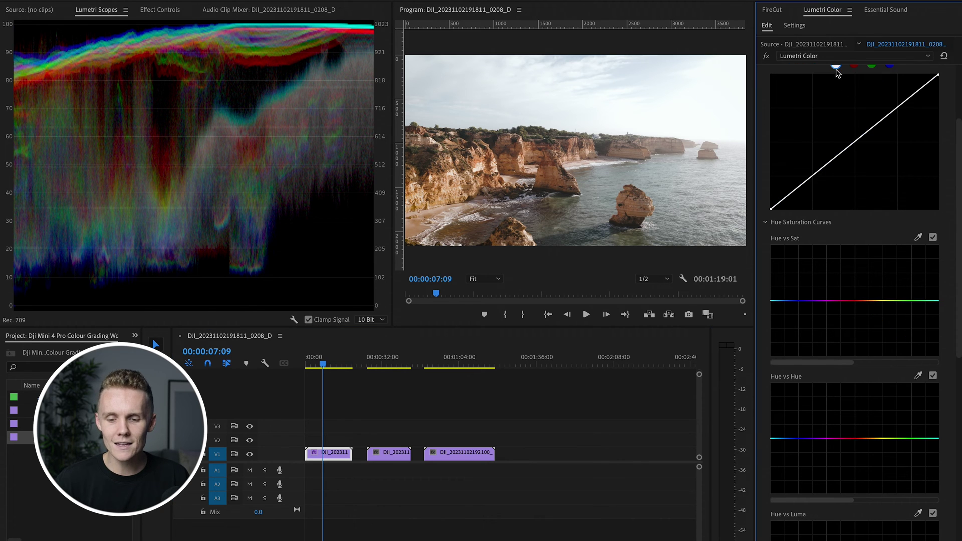
left_click(809, 56)
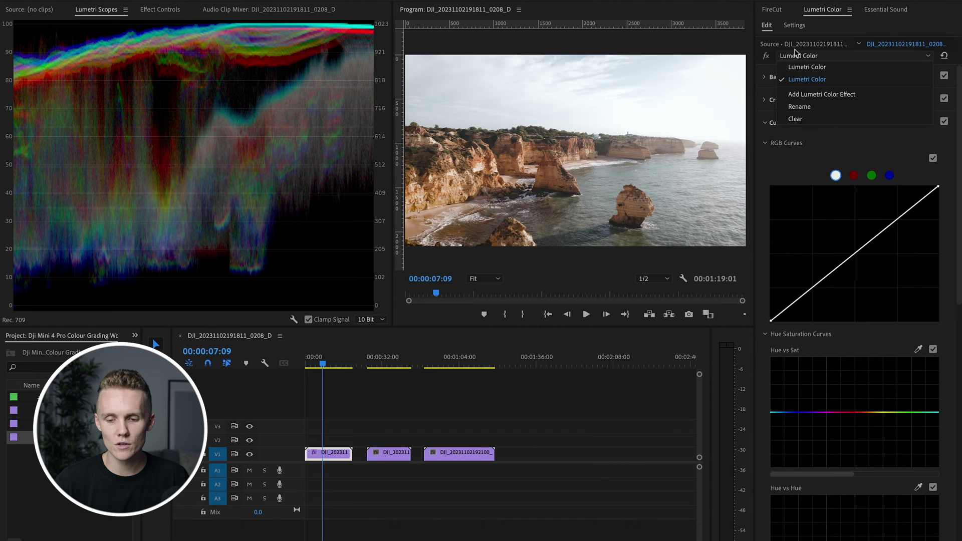
left_click(833, 96)
Show the clip's effect settings, collapse the first Lumetri Color effect and compare the clip with it off and on.
left_click(200, 51)
left_click(160, 9)
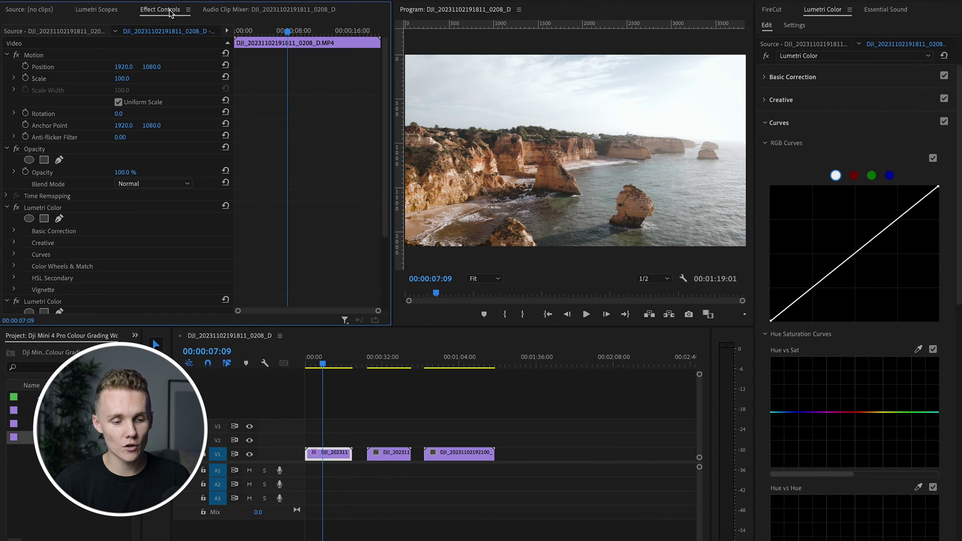
scroll(86, 308, "down", 3)
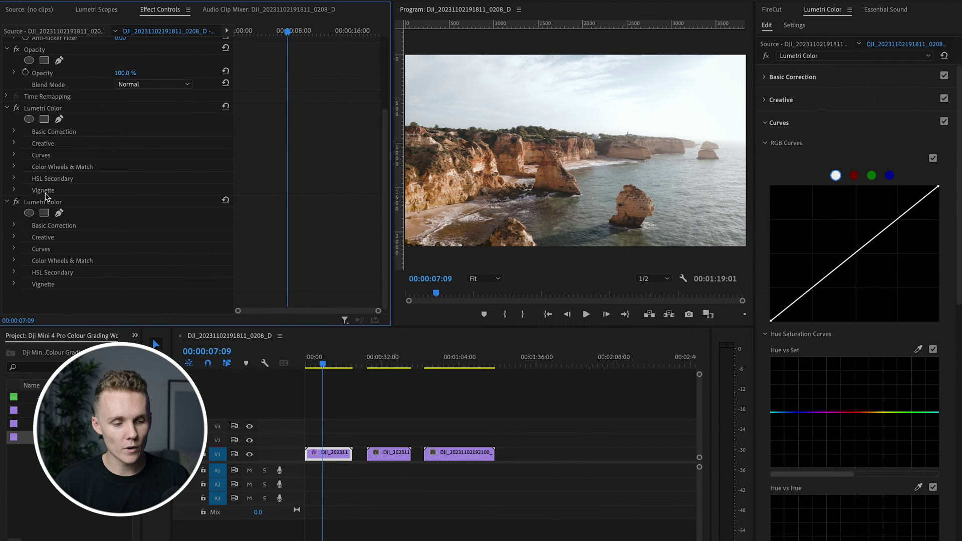
left_click(7, 108)
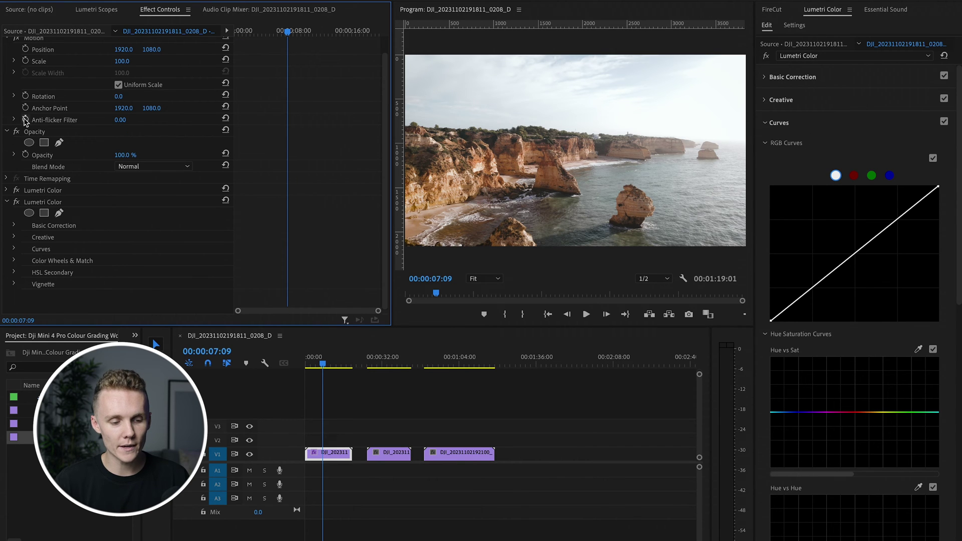
left_click(16, 191)
left_click(16, 191)
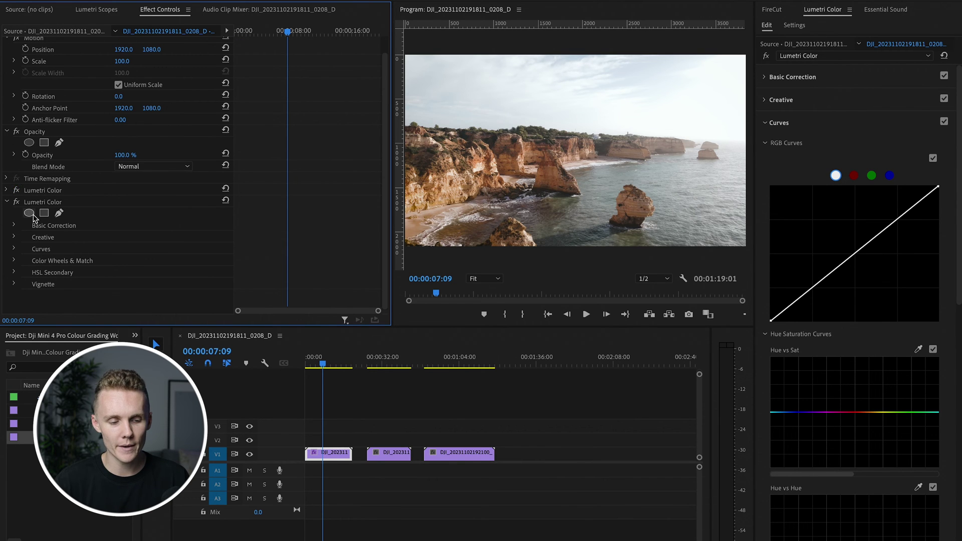
Add an ellipse mask to the second Lumetri Color effect and stretch it across most of the frame, from upper sky to foreground rocks.
left_click(29, 213)
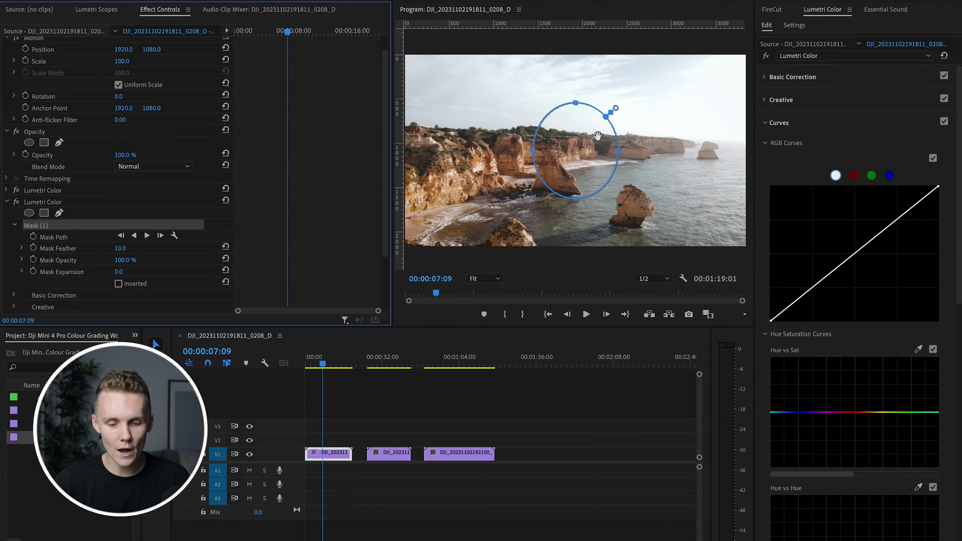
left_click_drag(534, 153, 420, 150)
left_click_drag(617, 155, 720, 149)
mouse_move(572, 223)
left_mouse_down()
mouse_move(570, 237)
mouse_move(580, 209)
mouse_move(568, 233)
left_mouse_up()
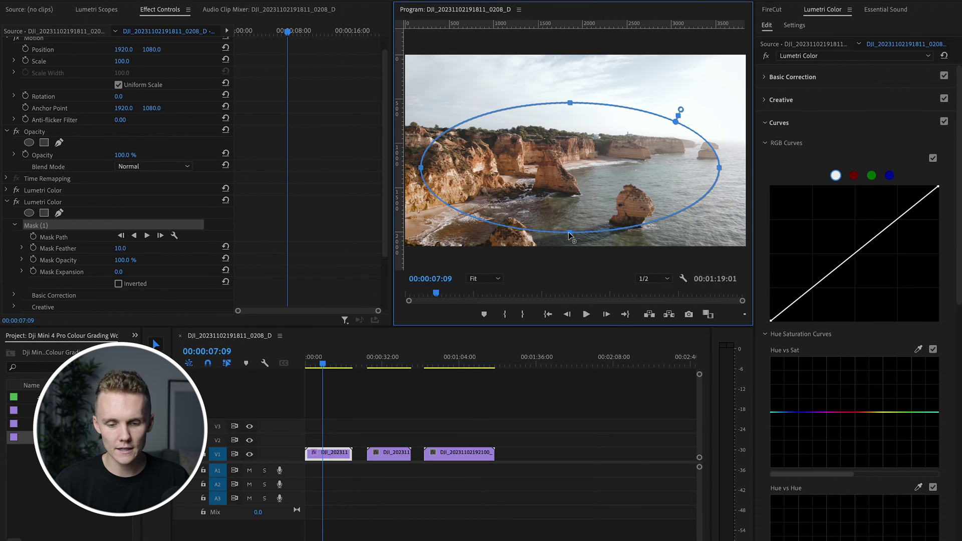
left_click_drag(569, 103, 568, 74)
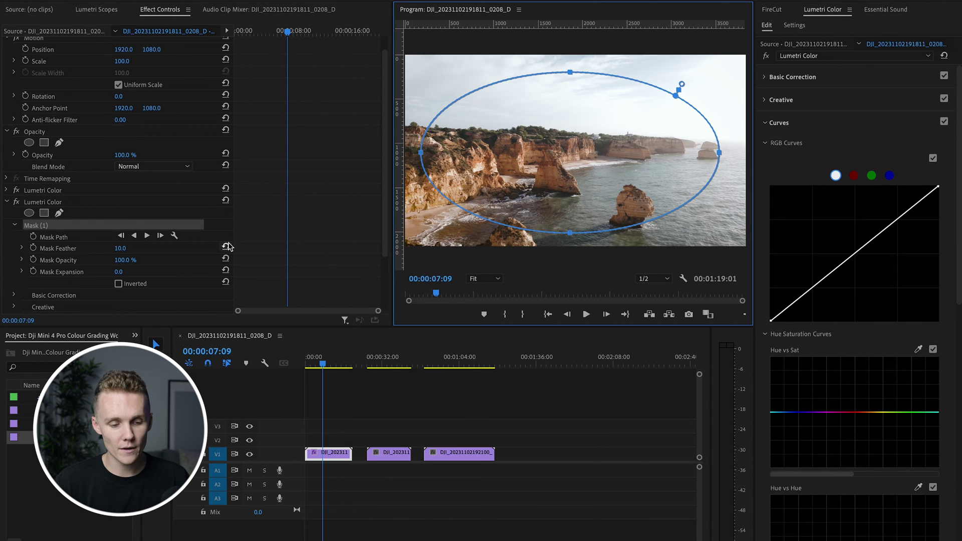
Invert the large ellipse mask, and set its feather to 474 and its expansion to 61.
left_click(118, 284)
left_click_drag(120, 248, 133, 271)
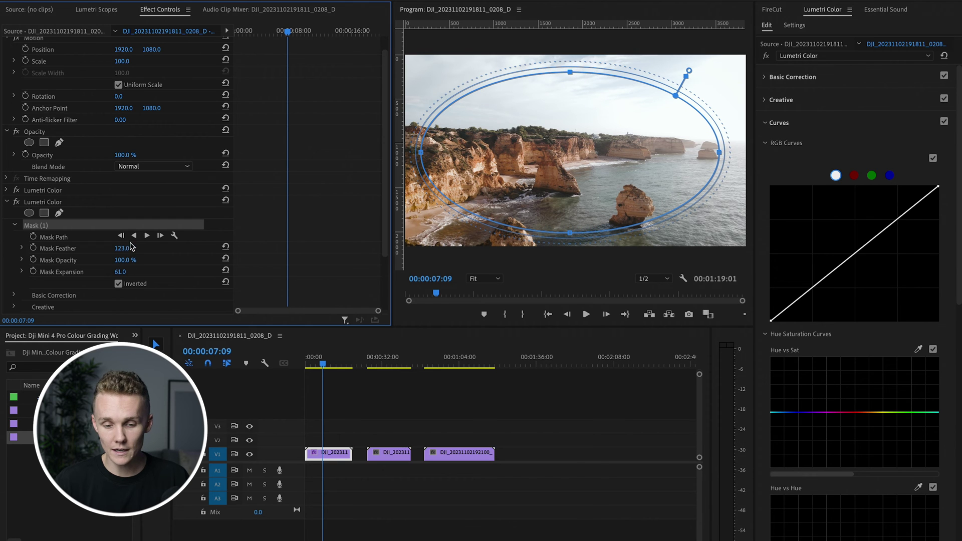
left_click_drag(690, 66, 696, 59)
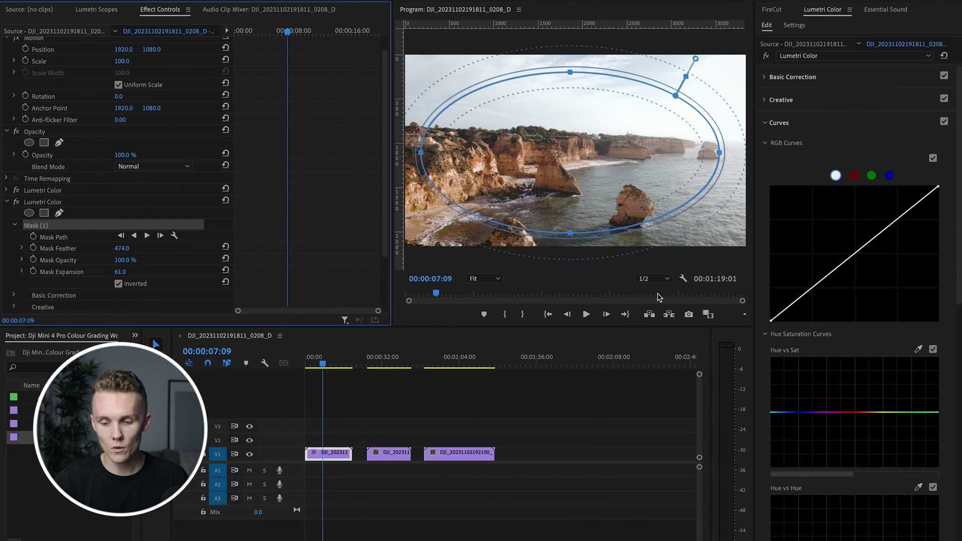
Darken the masked frame edges by pulling the shadow and highlight points of the RGB curve below the diagonal.
left_click_drag(815, 293, 815, 293)
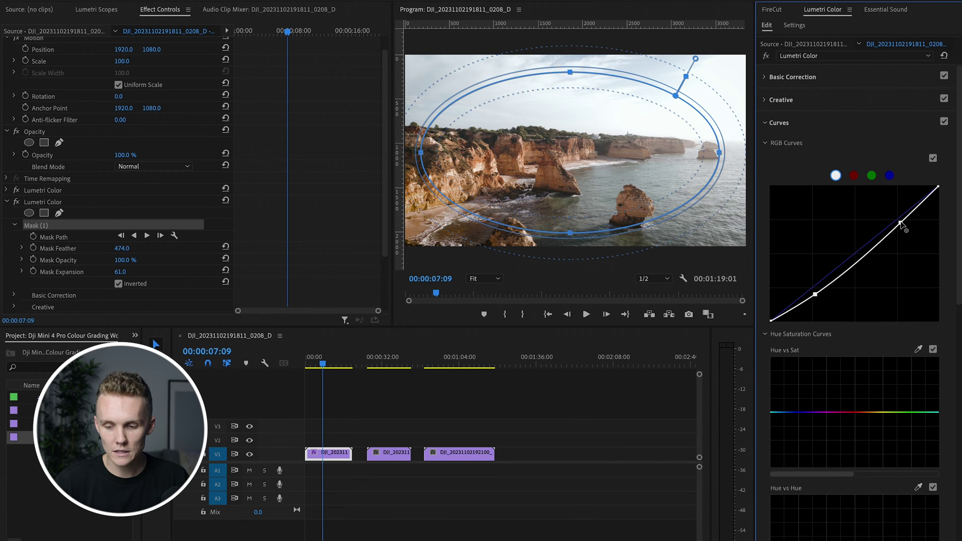
left_click_drag(900, 224, 899, 220)
left_click_drag(816, 296, 817, 297)
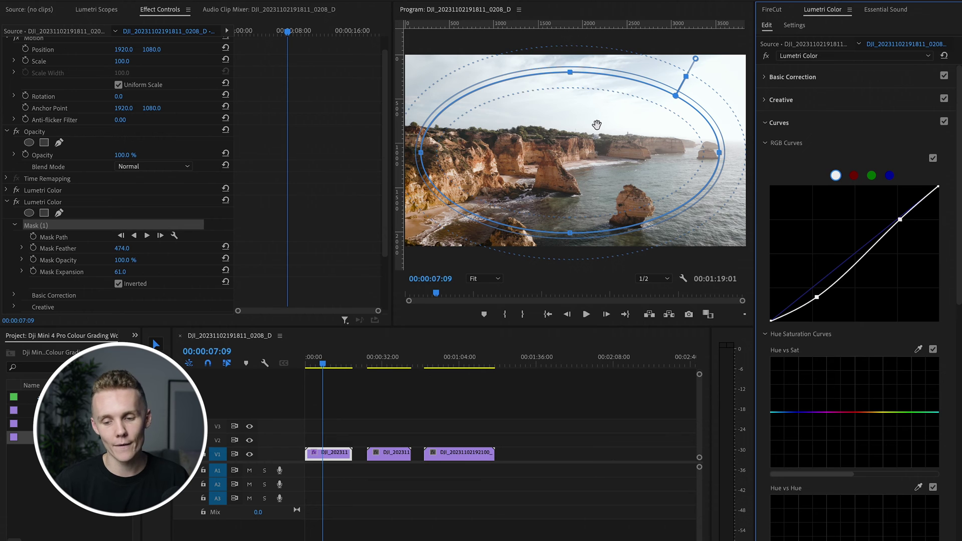
Add a third Lumetri Color effect and give it an ellipse mask over the bright sky at the right edge of the frame.
left_click(850, 57)
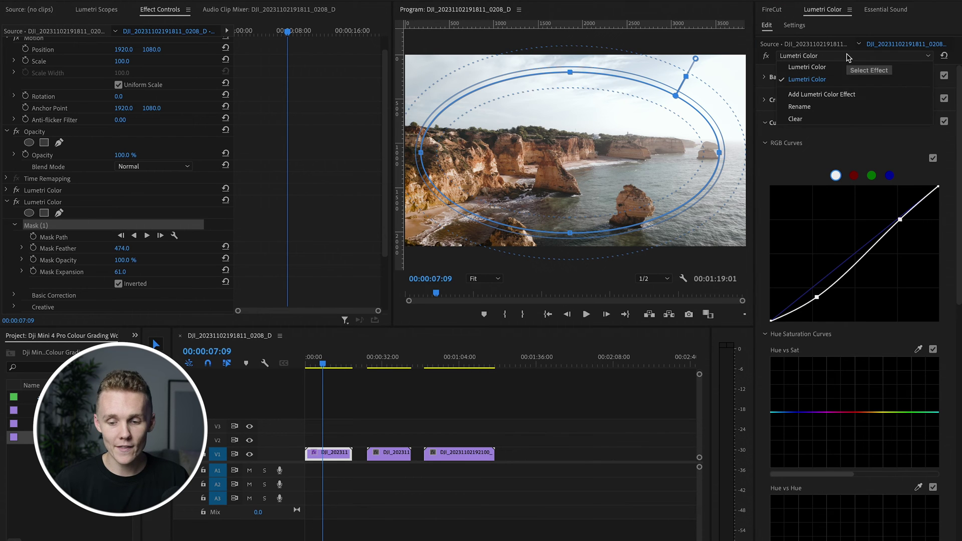
left_click(852, 95)
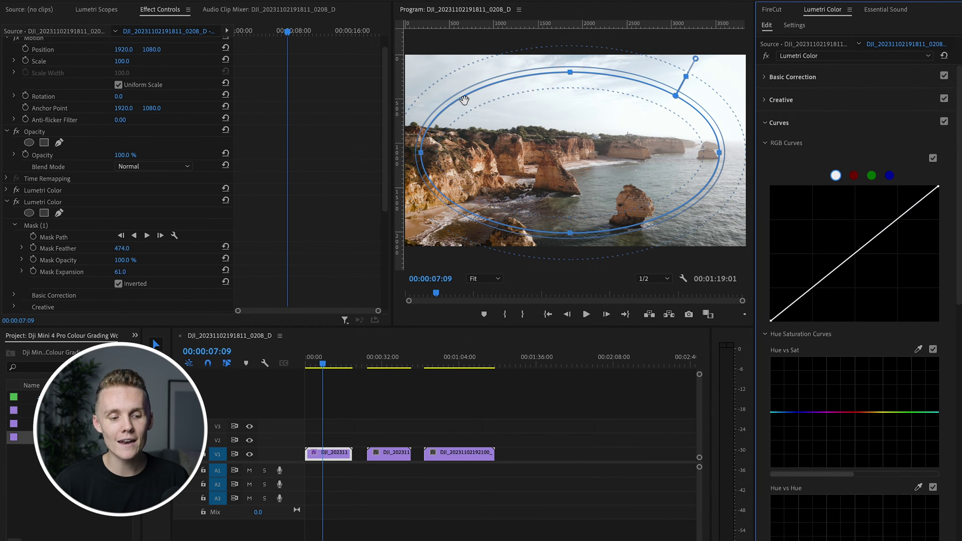
left_click(7, 202)
left_click(29, 225)
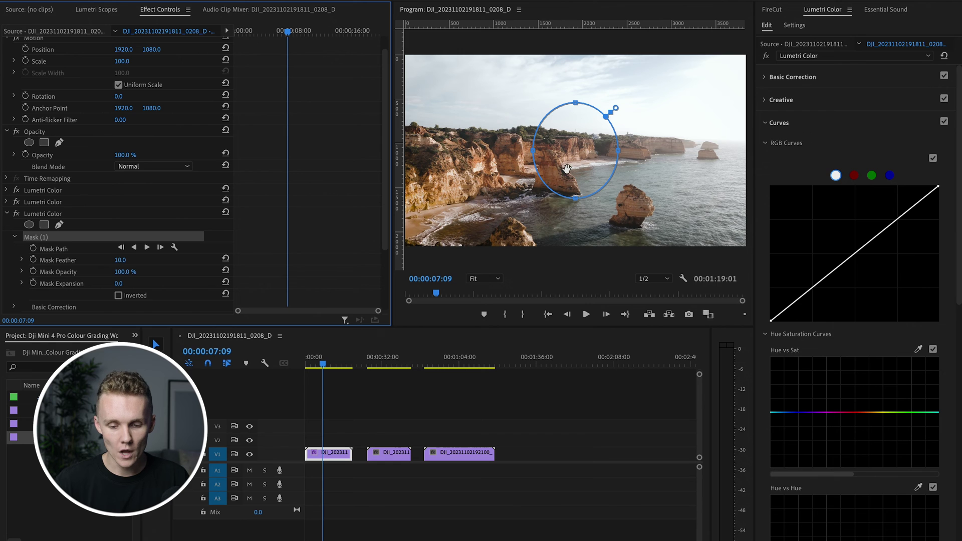
left_click_drag(581, 121, 745, 110)
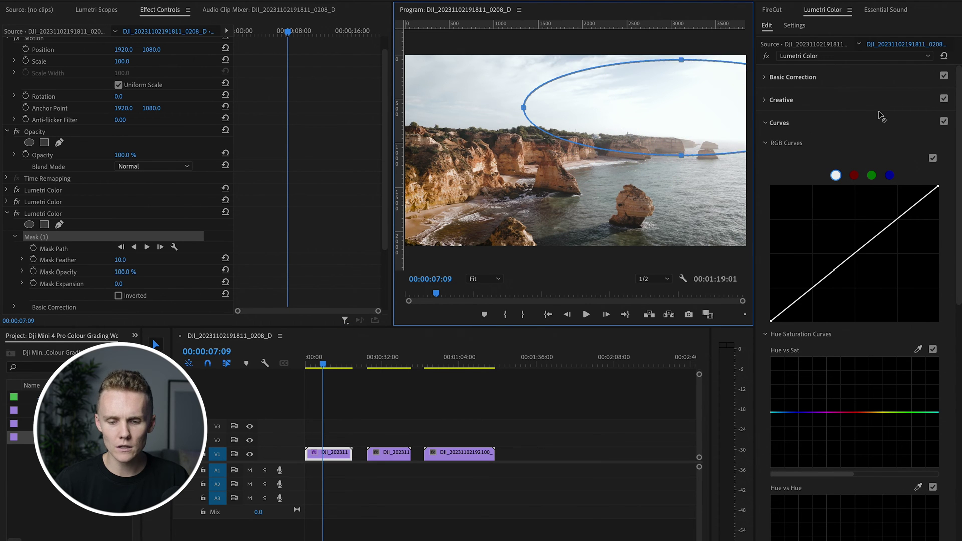
left_click_drag(619, 133, 746, 133)
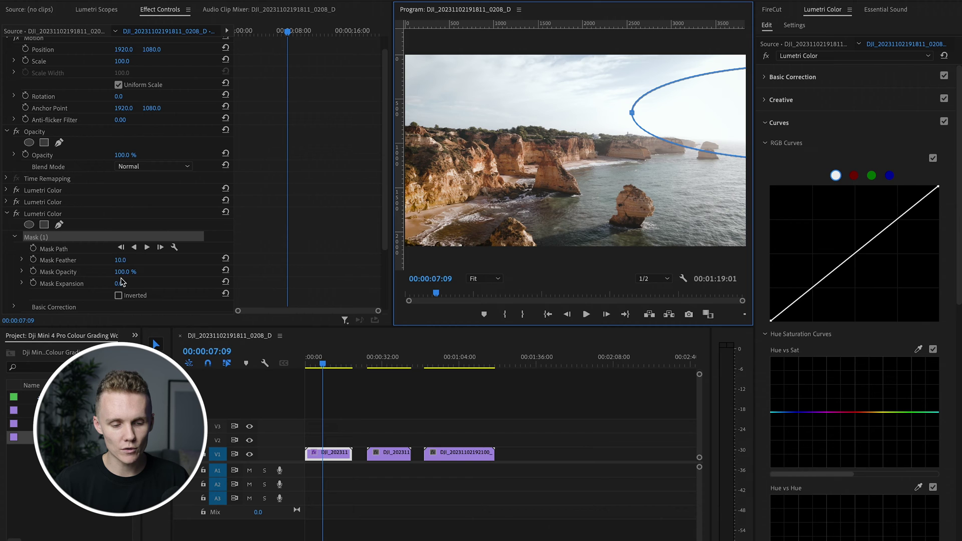
Set the sky mask's feather to 279 and expansion to 136, and move the mask down towards the hazy horizon.
mouse_move(121, 260)
left_mouse_down()
mouse_move(129, 280)
mouse_move(130, 260)
left_mouse_up()
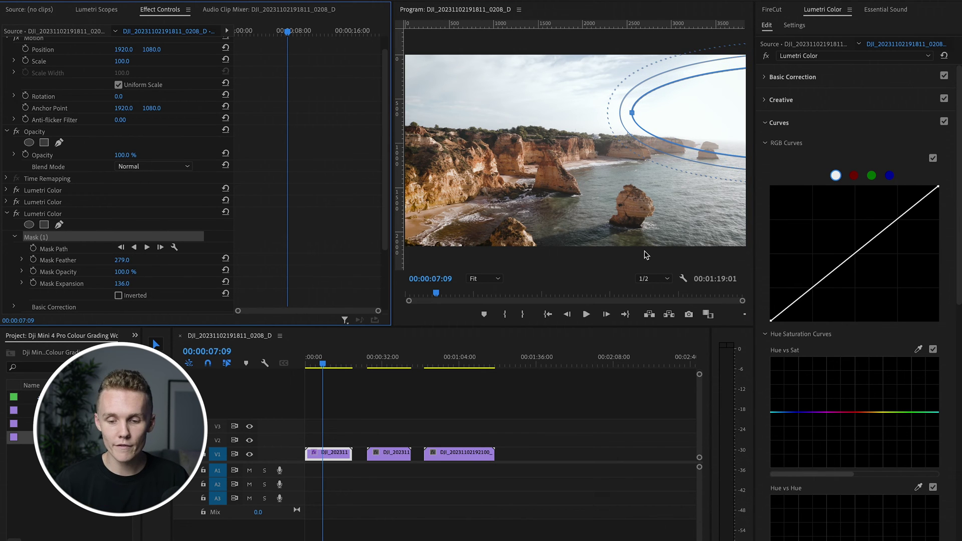
left_click_drag(708, 100, 711, 138)
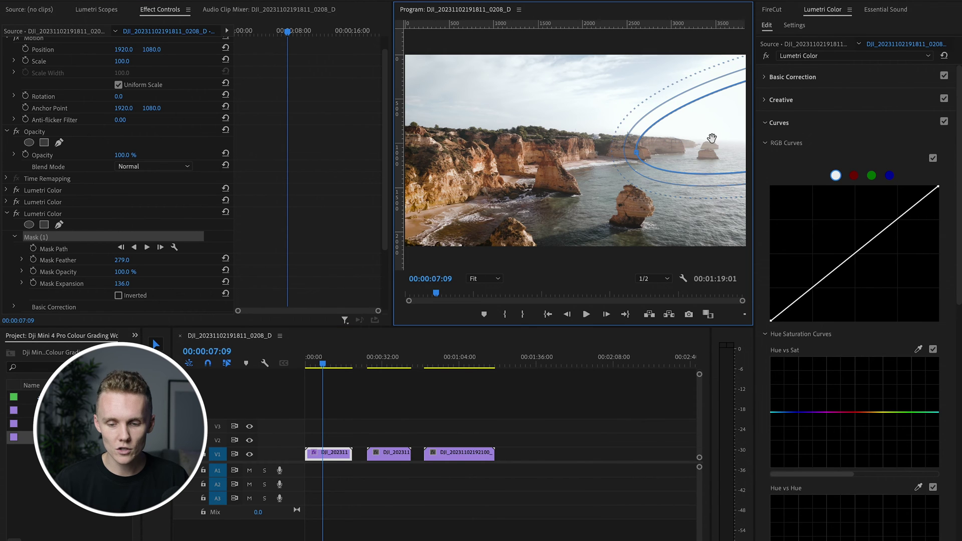
Brighten the masked sky glow with Highlights at 23.4 and Exposure at 0.2 in the third effect's Basic Correction.
left_click(817, 76)
left_click_drag(872, 269, 876, 241)
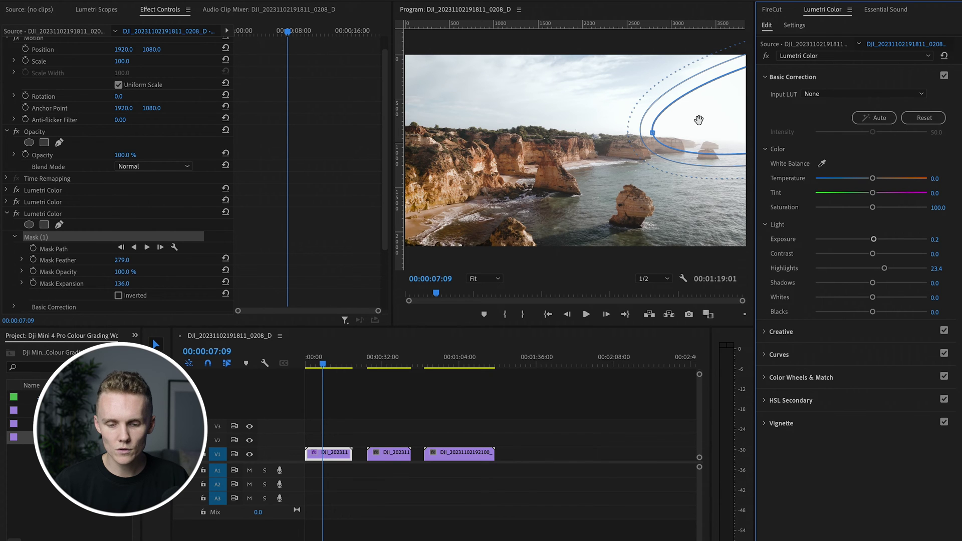
Stretch the sky mask further left along the hazy horizon and add a fourth Lumetri Color effect to the clip.
left_click_drag(652, 134, 580, 154)
left_click(831, 57)
left_click(833, 104)
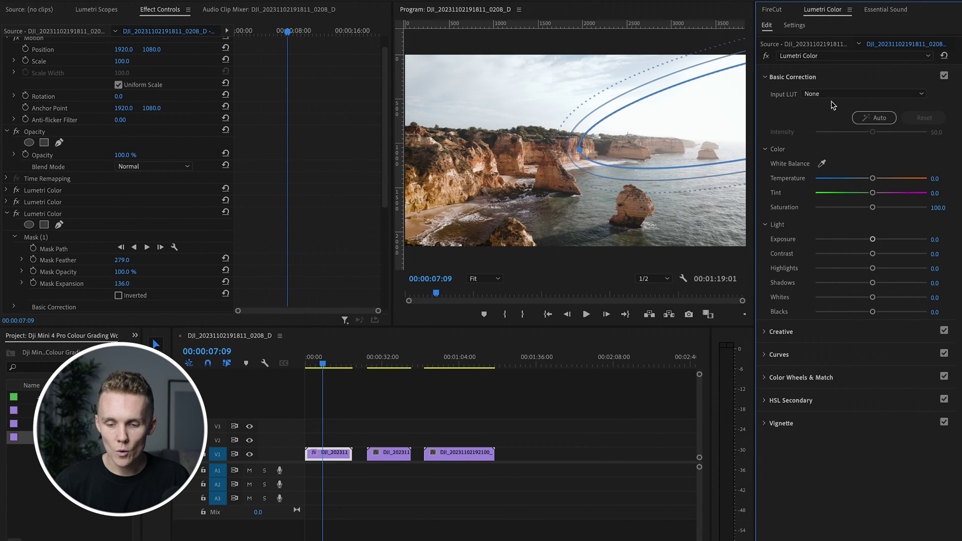
Give the fourth effect a wide ellipse mask over the cliffs at the frame's left edge, with feather 418 and expansion 118.
left_click(29, 236)
left_click_drag(562, 164, 507, 181)
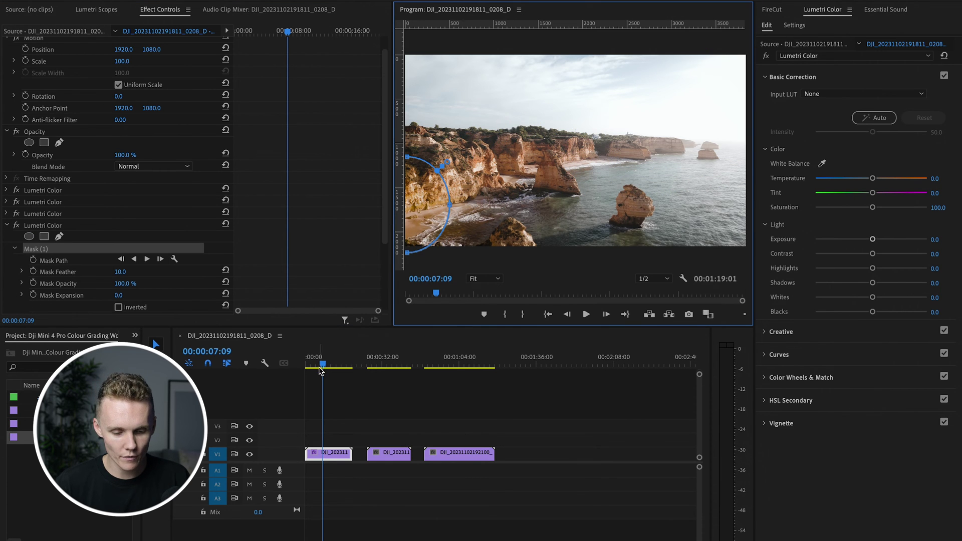
left_click(280, 370)
key("Home")
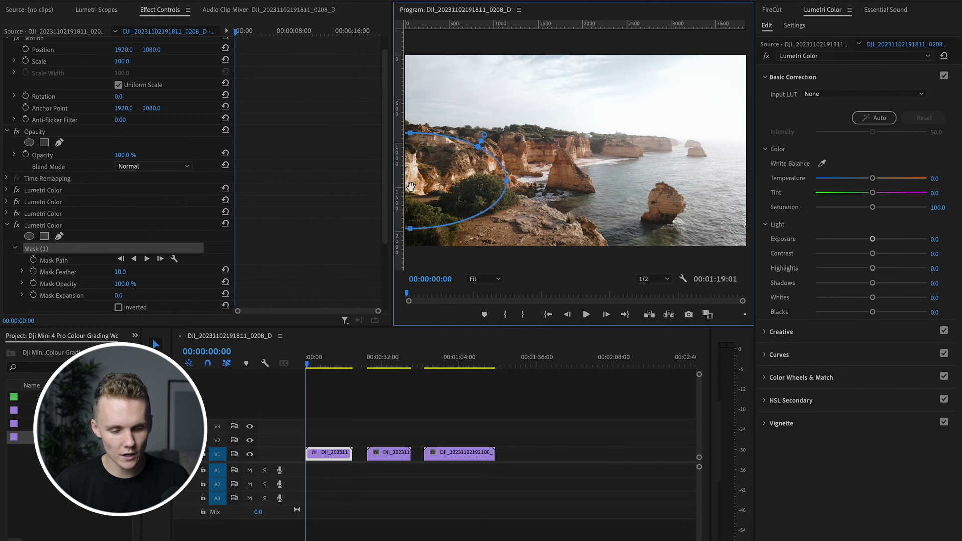
left_click_drag(126, 272, 289, 271)
left_click_drag(119, 295, 178, 295)
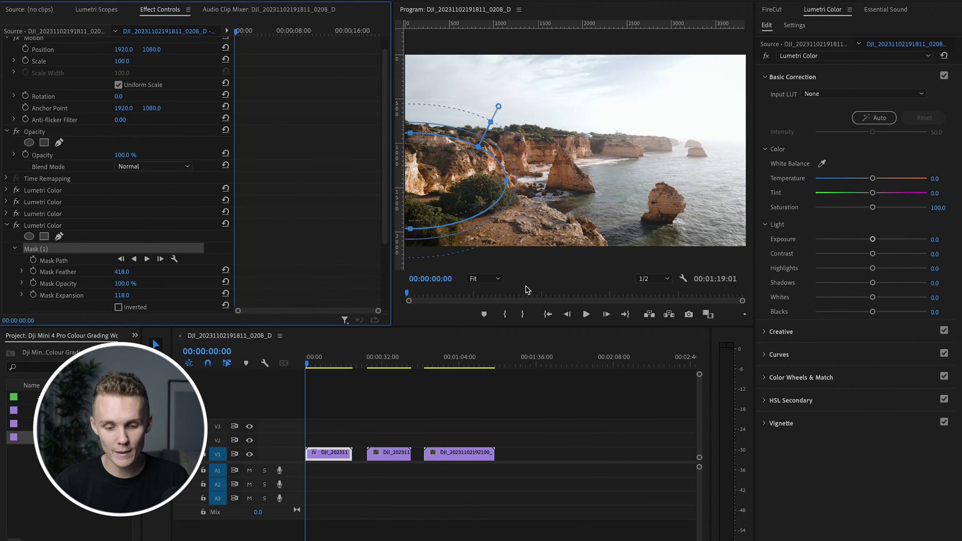
Sample the cliff's orange for the Hue vs Sat curve and pull its point slightly down to desaturate the masked rocks.
left_click(778, 354)
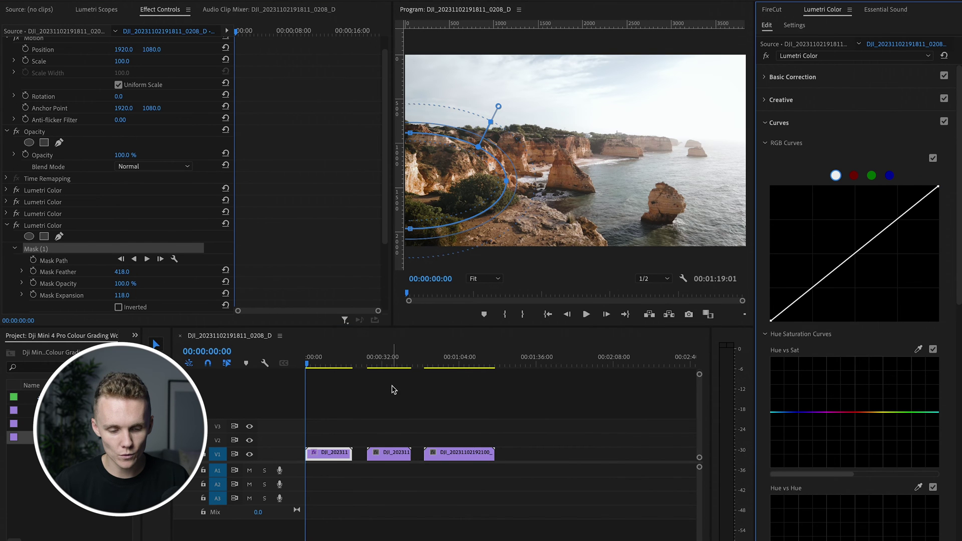
left_click_drag(307, 363, 323, 366)
left_click(917, 349)
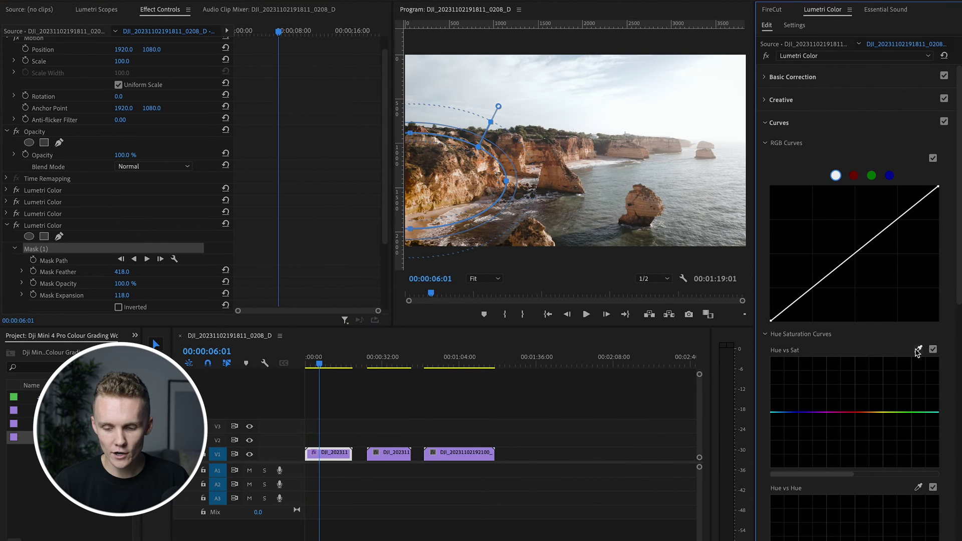
left_click(420, 192)
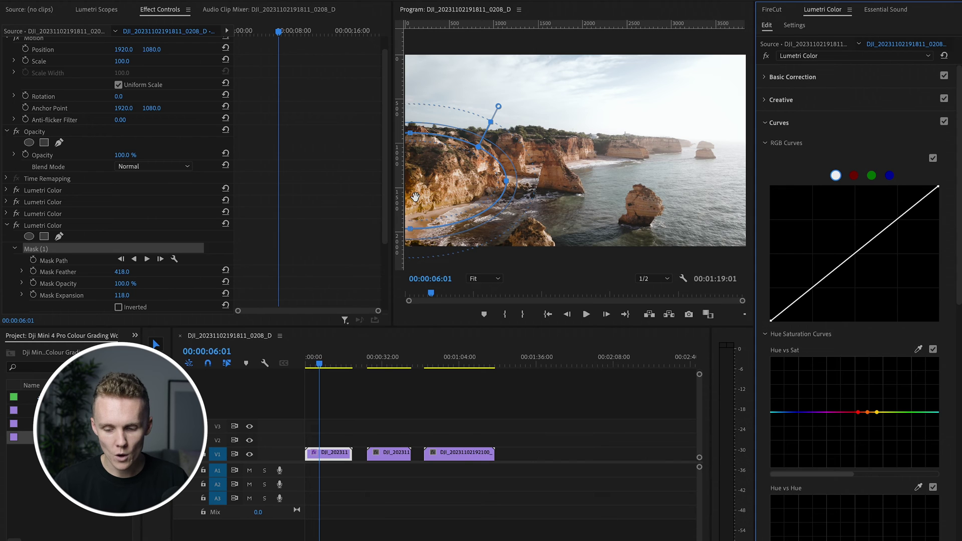
left_click_drag(868, 414, 870, 424)
Move the cliff mask slightly down and play the clip from its start to check the grade.
left_click_drag(419, 199, 420, 224)
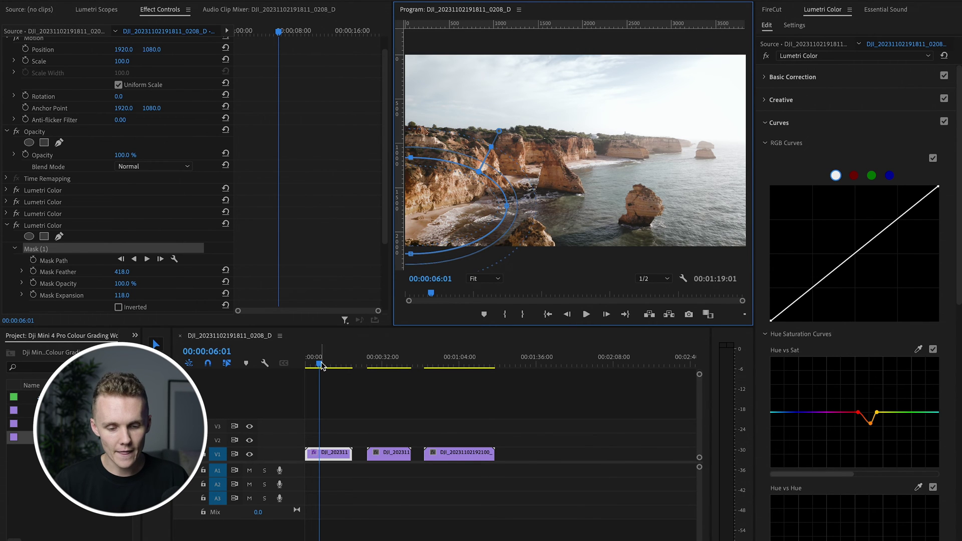
left_click_drag(323, 359, 283, 368)
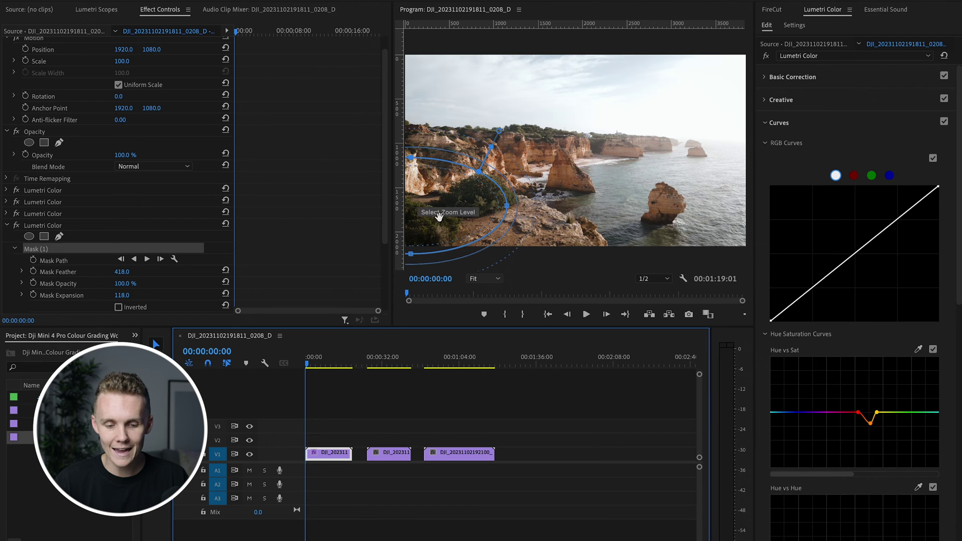
key("space")
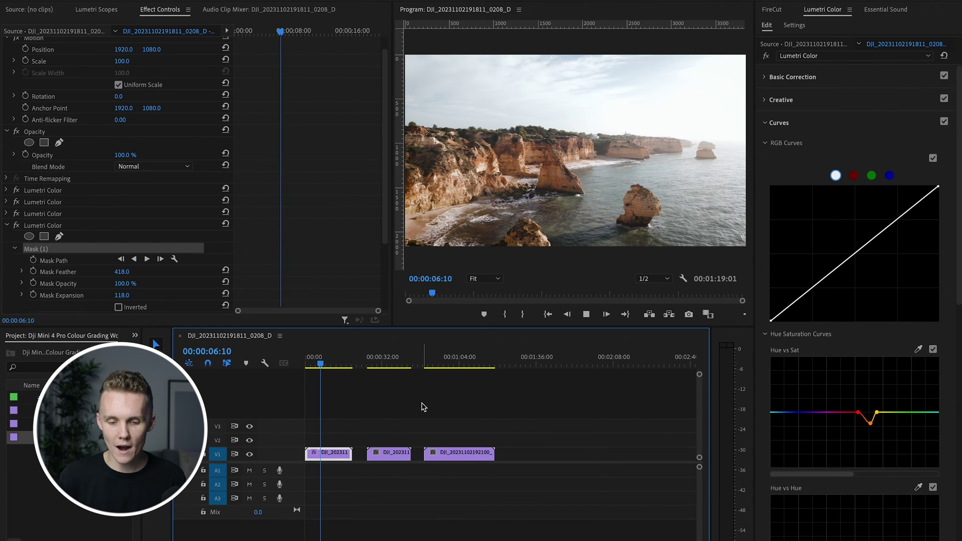
key("space")
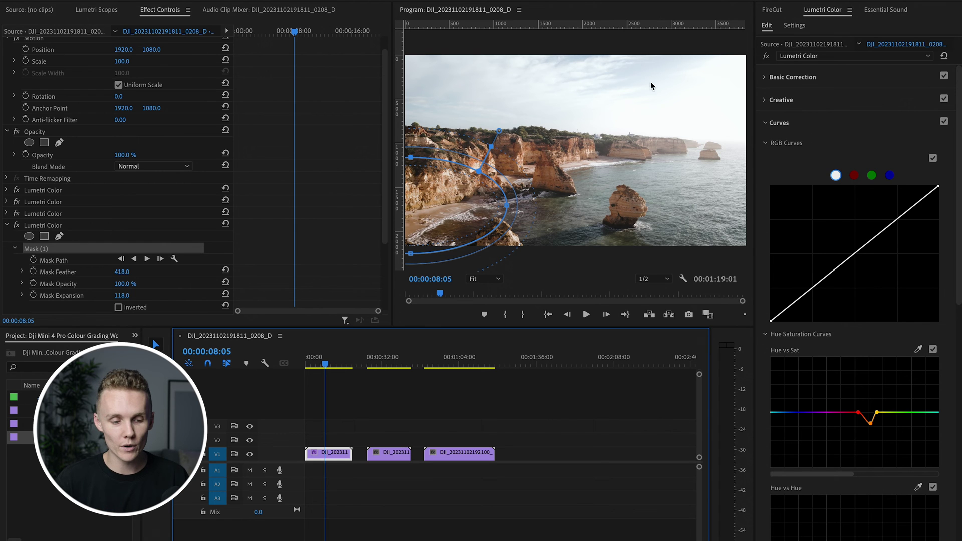
Compare the clip before and after grading by switching all four Lumetri Color effects off and back on.
left_click(8, 227)
left_click(17, 207)
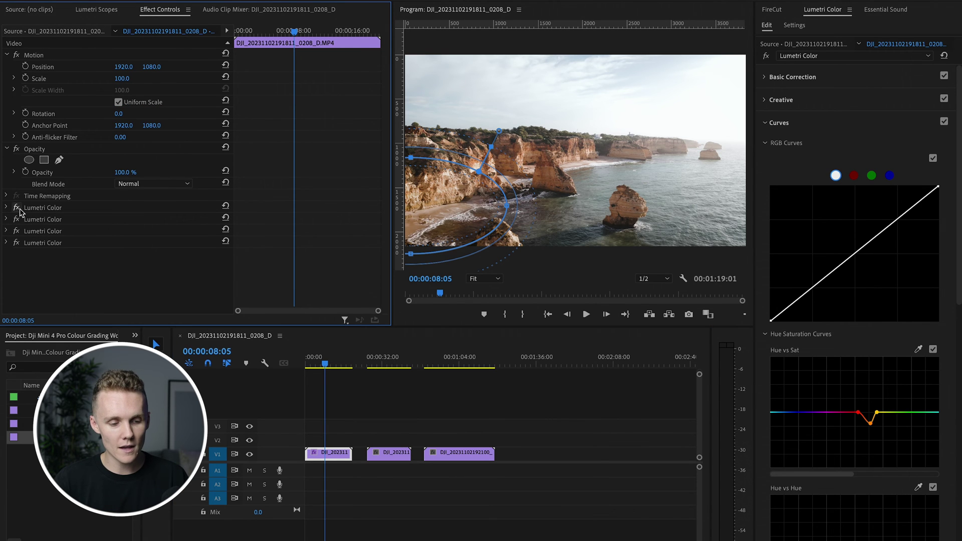
left_click(17, 219)
left_click(17, 231)
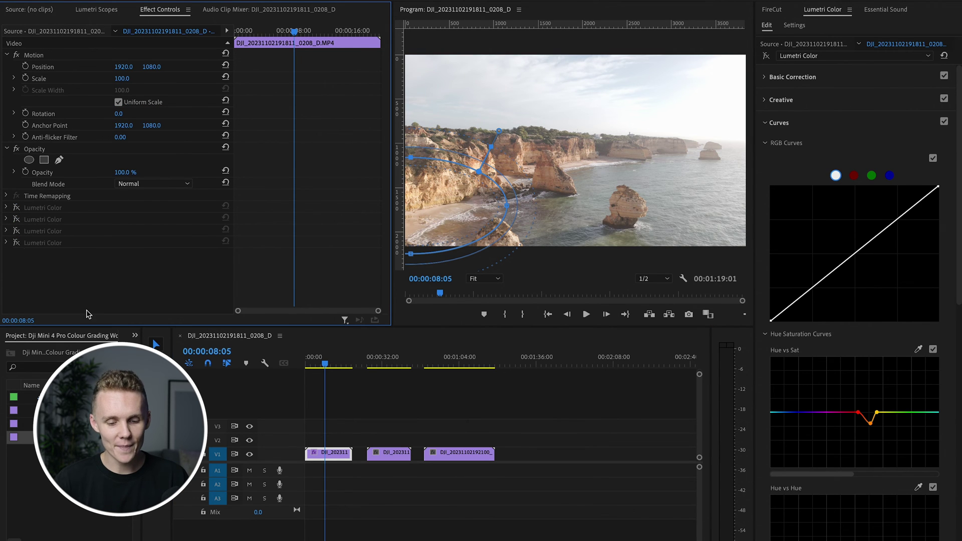
left_click(396, 437)
left_click(324, 455)
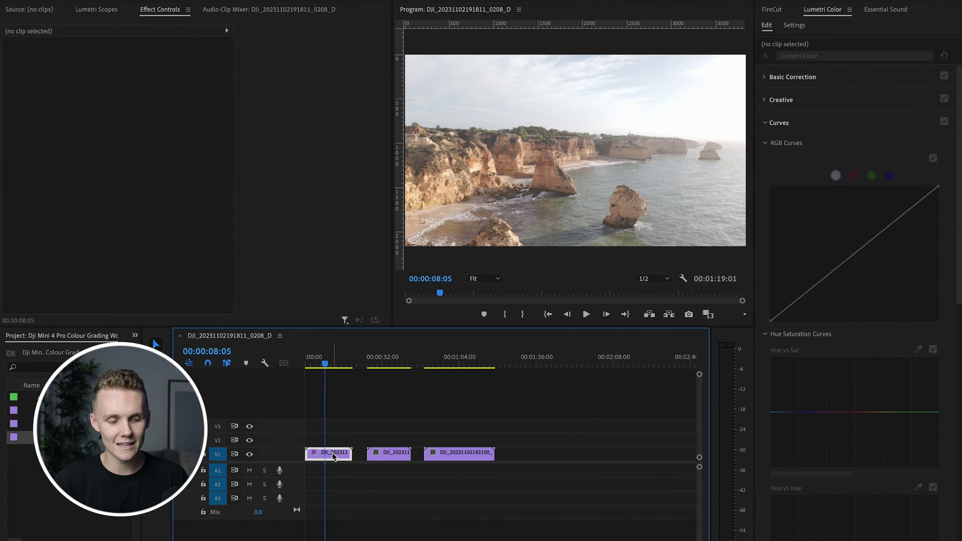
left_click(17, 243)
left_click(17, 230)
left_click(17, 219)
left_click(17, 208)
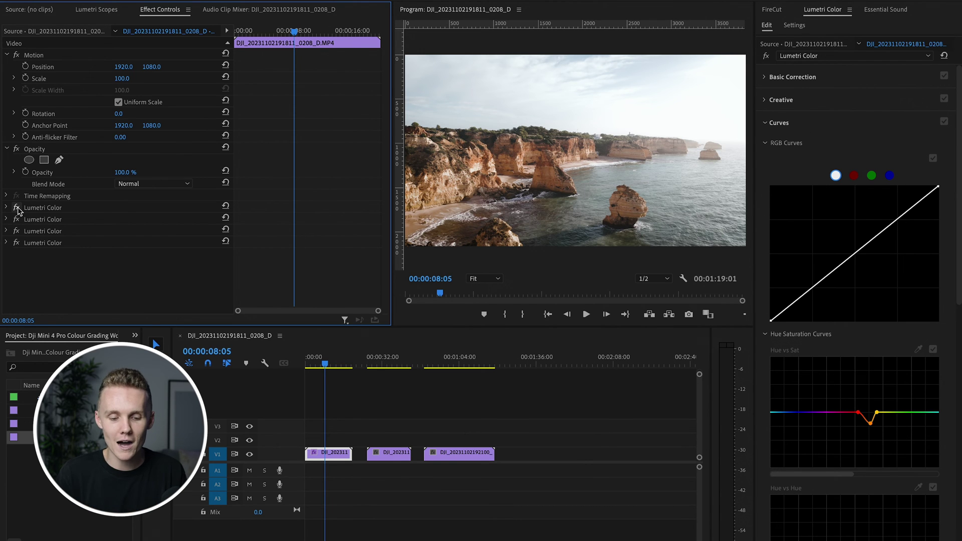
Copy the first Lumetri Color effect from the first clip and paste it onto the second clip.
left_click(384, 358)
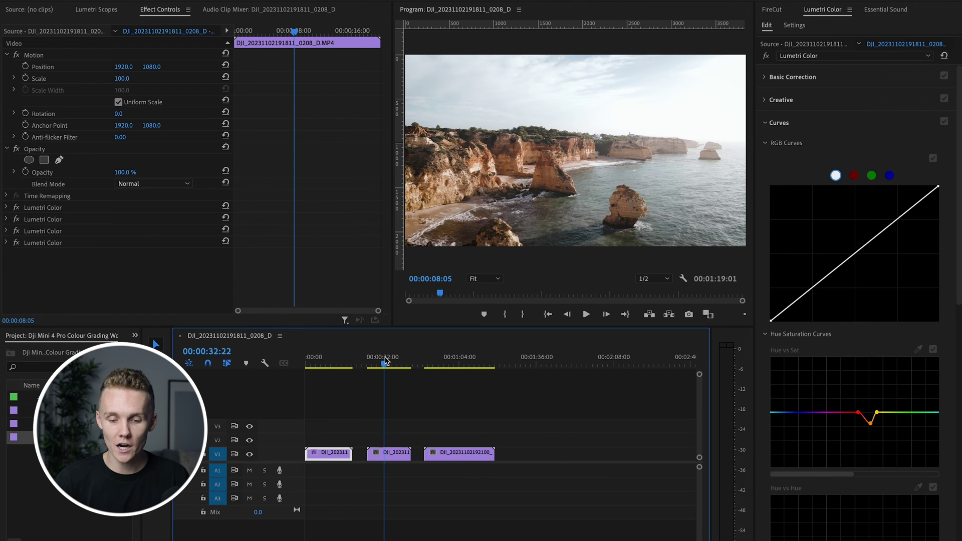
left_click(331, 358)
left_click_drag(330, 358, 329, 357)
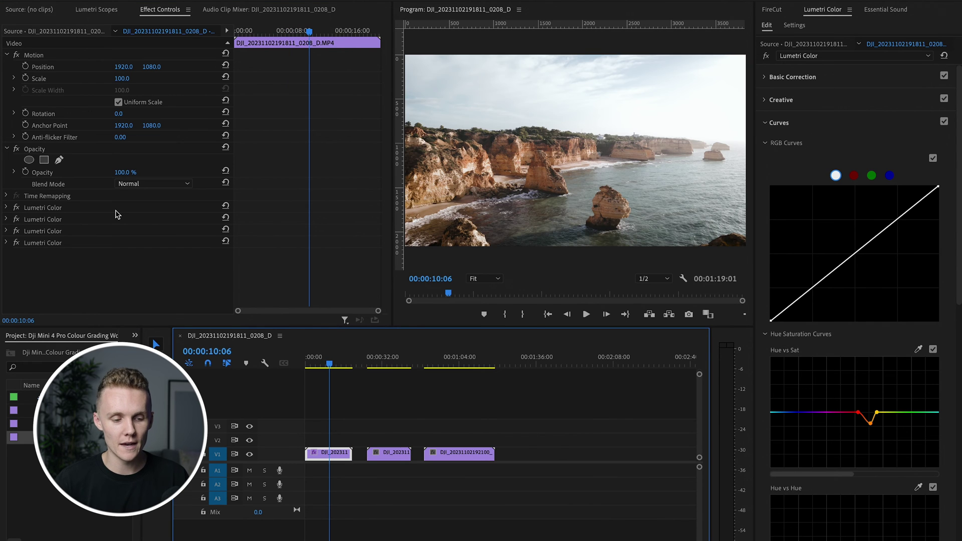
left_click(58, 208)
right_click(59, 207)
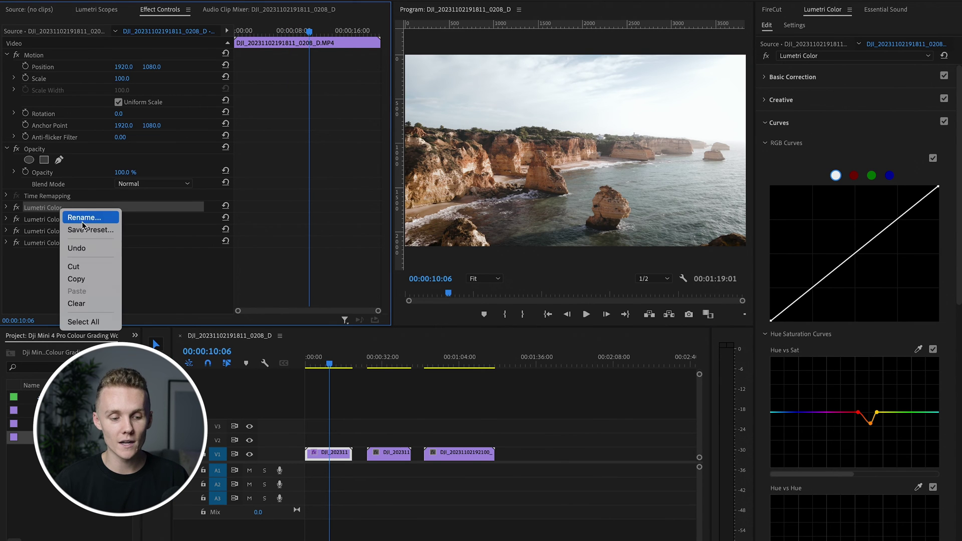
left_click(86, 278)
left_click(385, 357)
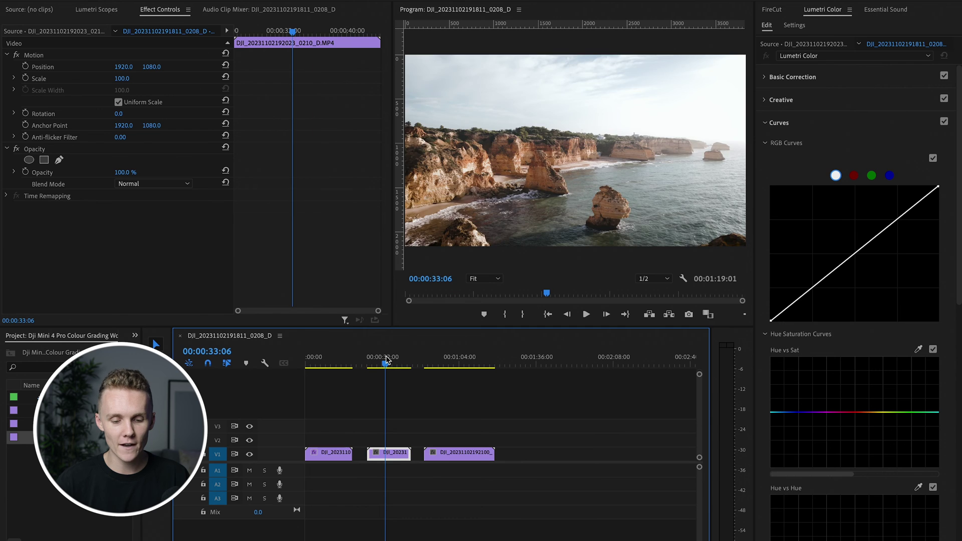
key("ctrl+v")
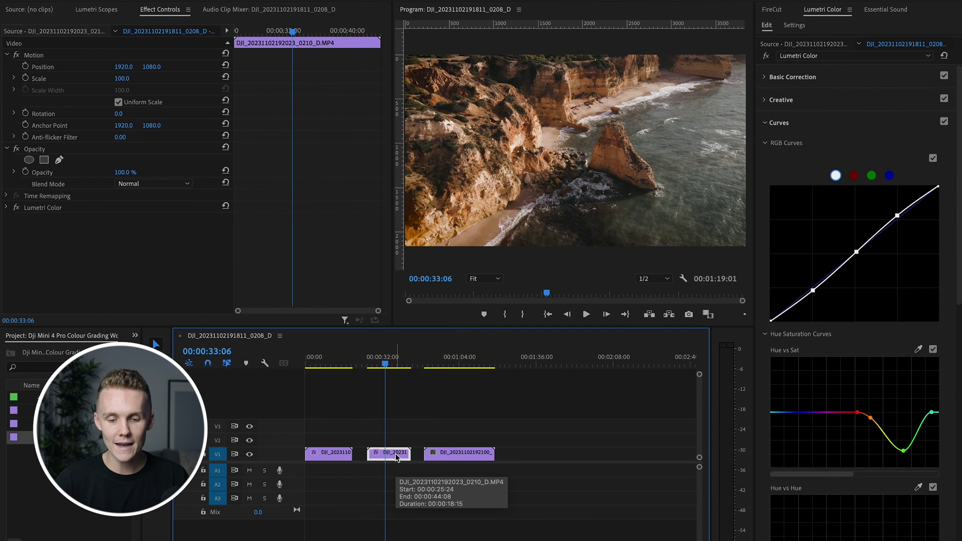
Set the second clip's Shadows to -26.4 and Highlights to 28.4 in Basic Correction, checking the Lumetri Scopes.
left_click(801, 76)
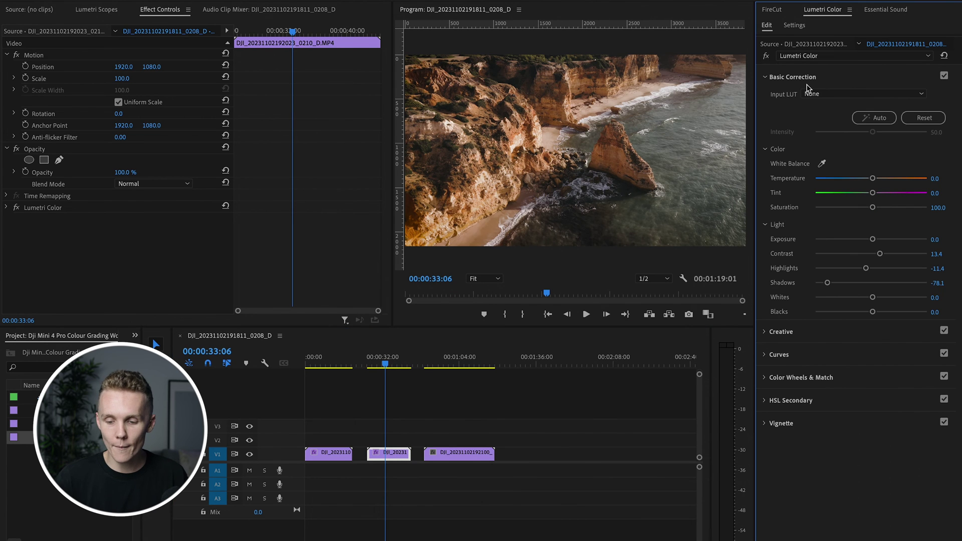
left_click_drag(830, 284, 887, 276)
left_click(96, 10)
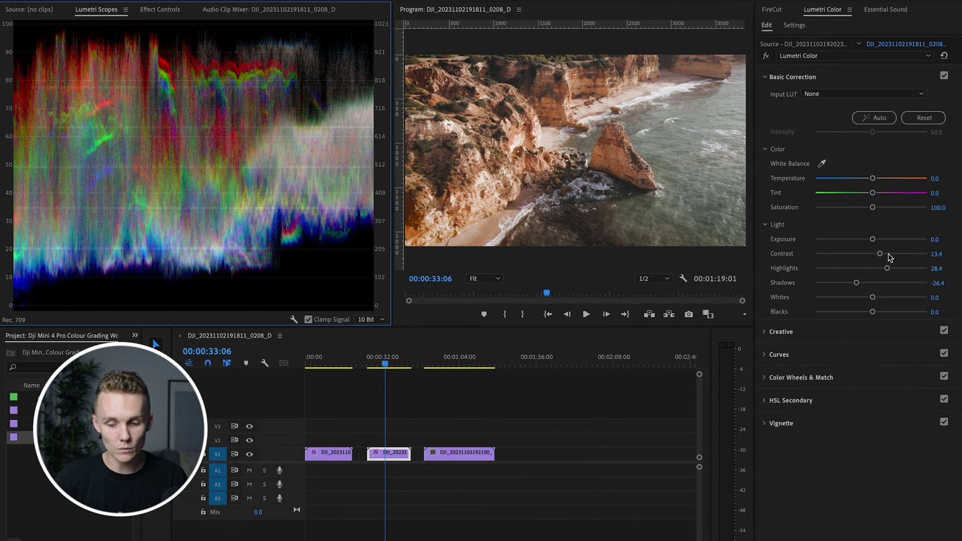
Review the second clip's vignette settings and add a second Lumetri Color effect to the clip.
left_click(797, 423)
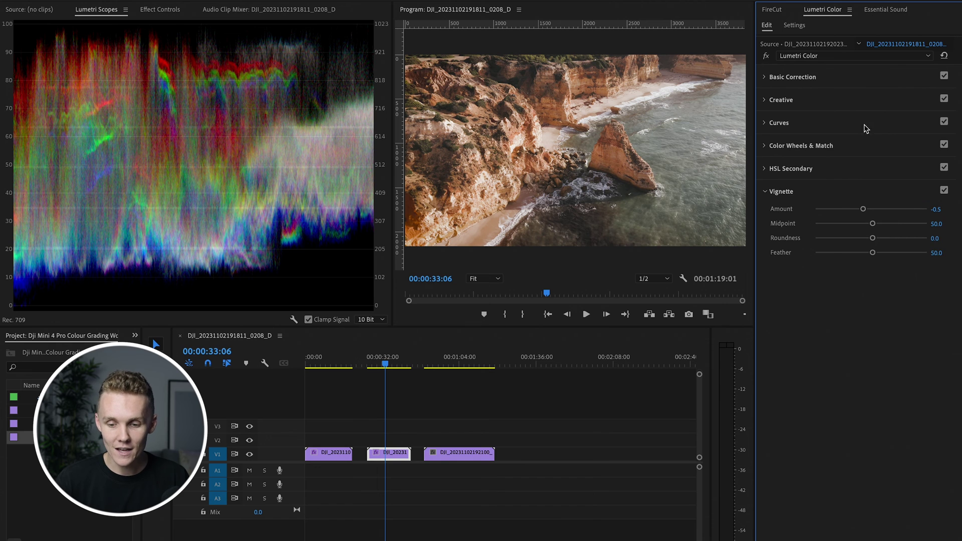
left_click(827, 56)
left_click(827, 89)
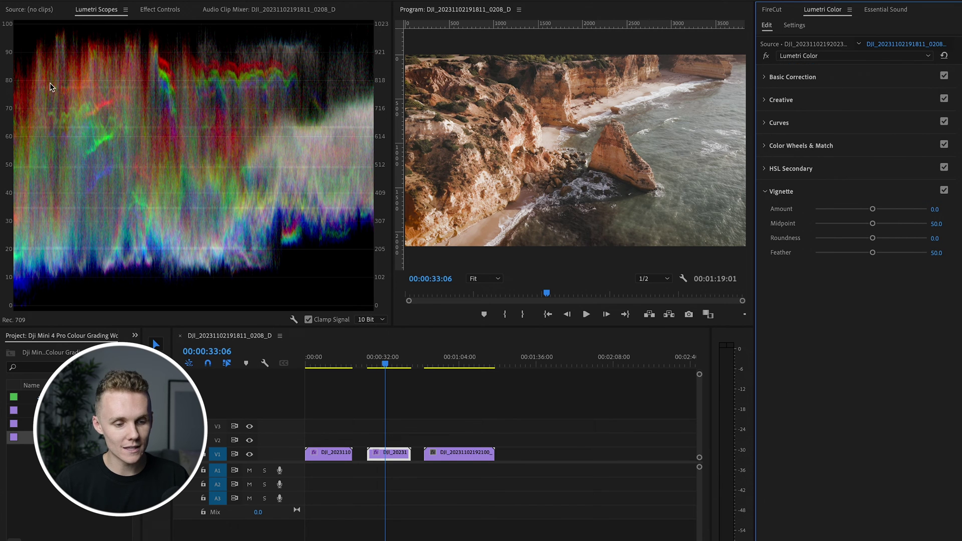
left_click(160, 10)
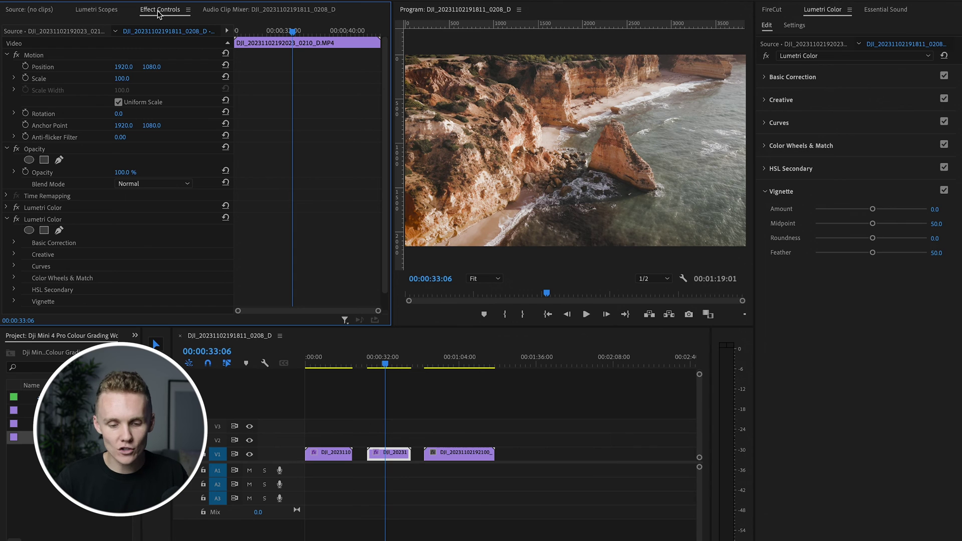
Give the second effect an ellipse mask enlarged to nearly the whole frame, with feather 405 and expansion 118.
left_click(29, 230)
left_click_drag(534, 152, 416, 151)
left_click_drag(619, 151, 815, 151)
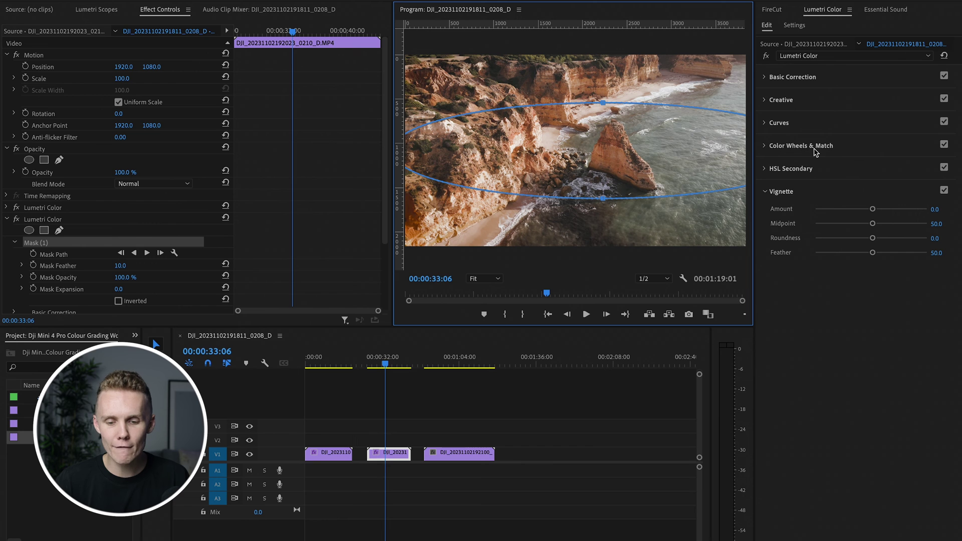
left_click_drag(606, 103, 602, 40)
left_click_drag(603, 198, 603, 236)
left_click_drag(637, 159, 610, 172)
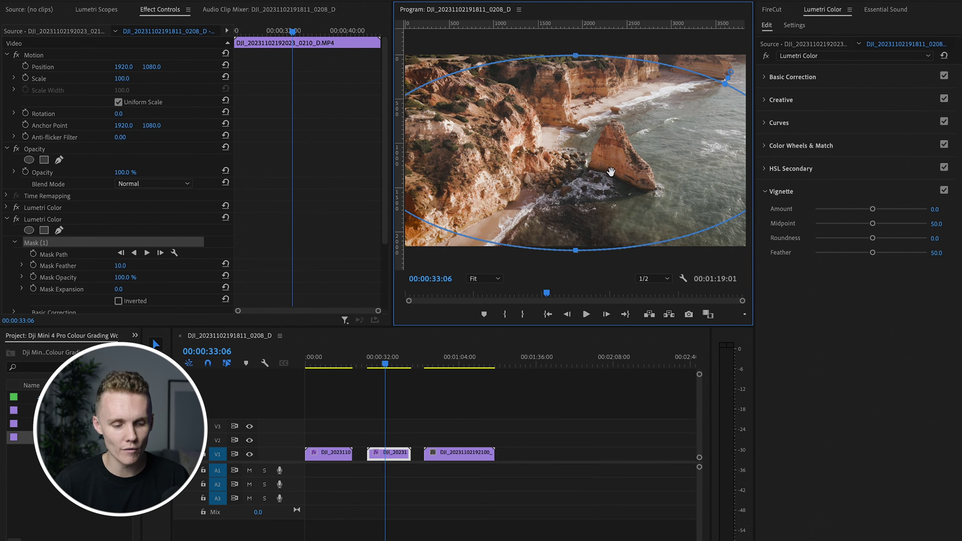
left_click_drag(122, 265, 129, 289)
Pull the RGB curve's shadow point below the diagonal and invert the mask to darken only the frame edges.
left_click(808, 78)
left_click_drag(871, 283, 813, 294)
left_click(812, 356)
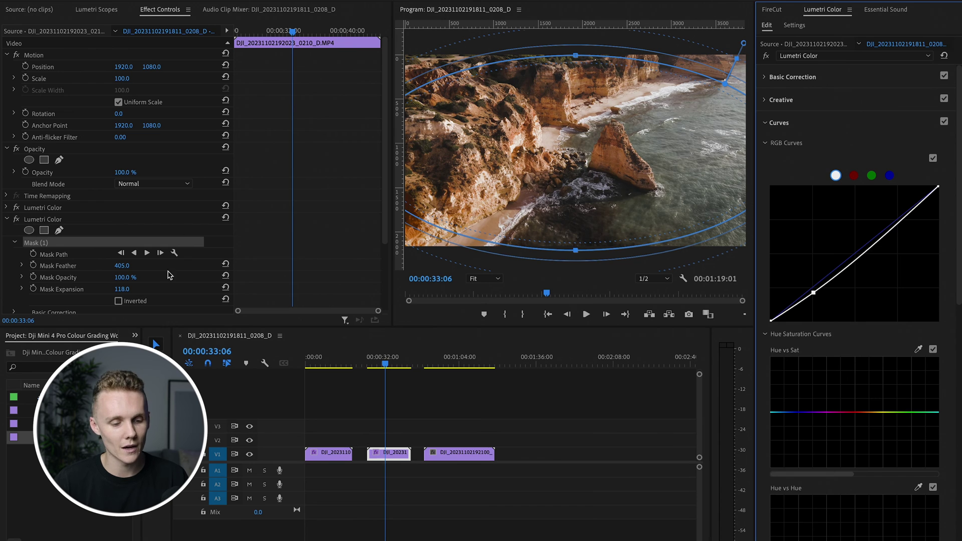
left_click(119, 301)
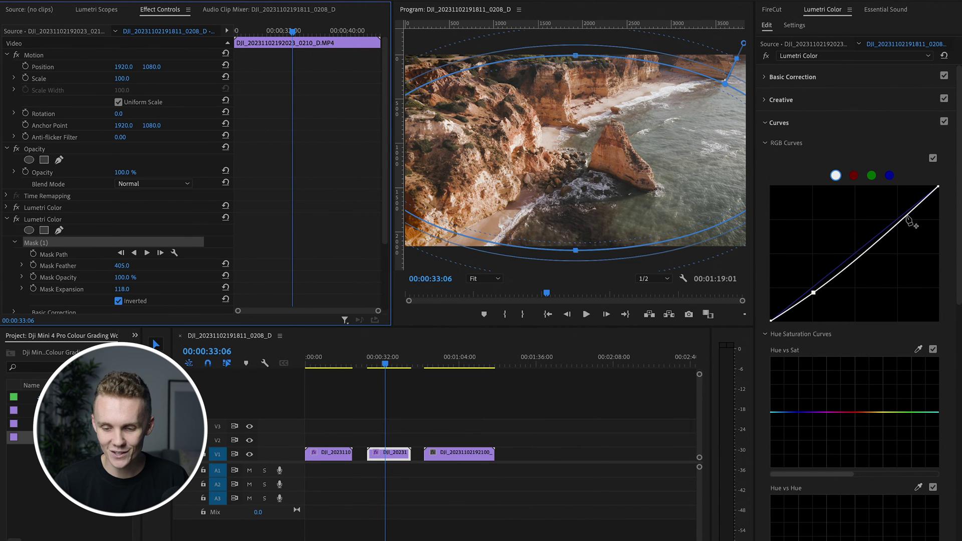
Add a third Lumetri Color effect with an ellipse mask over the frame's lower-left cliff corner, with feather 158 and expansion 106.
left_click(810, 59)
left_click(819, 98)
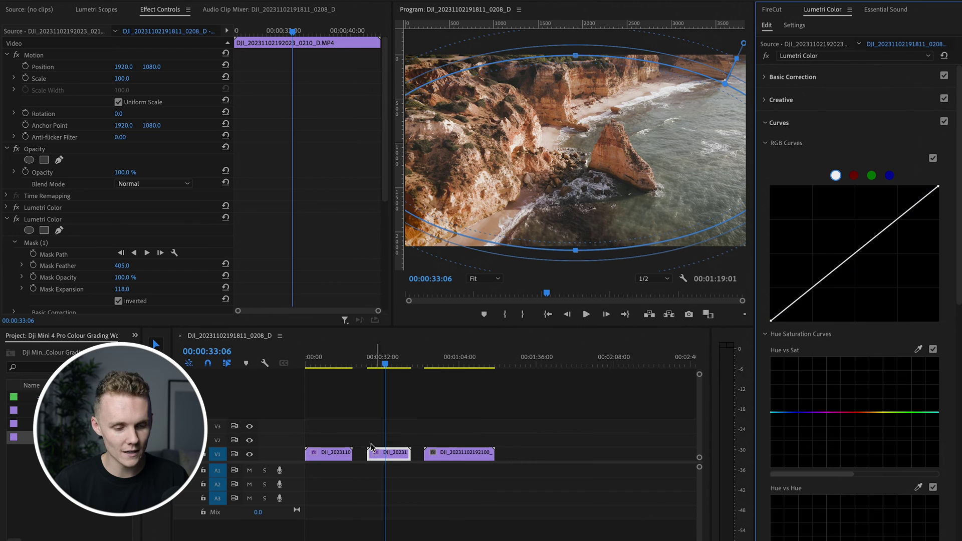
left_click(7, 219)
left_click(29, 244)
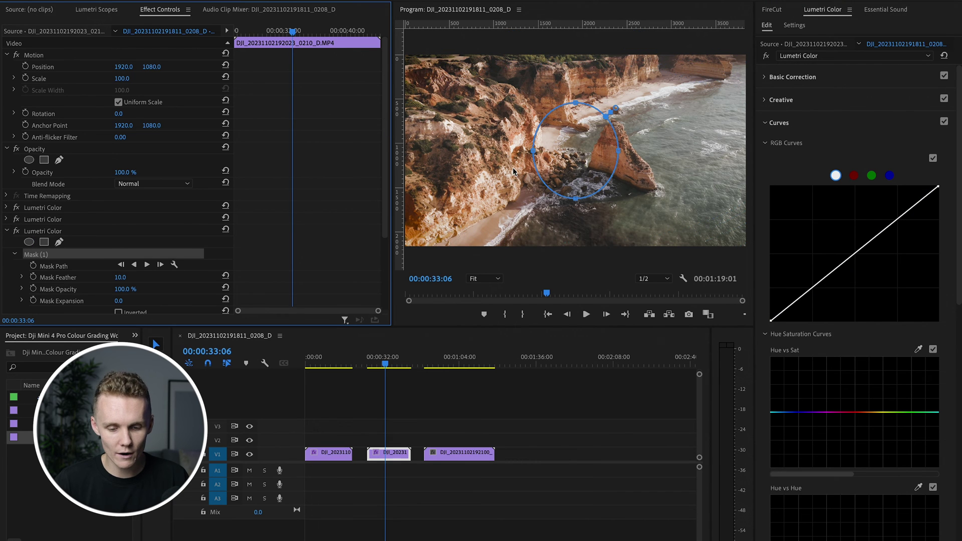
left_click_drag(586, 110, 388, 227)
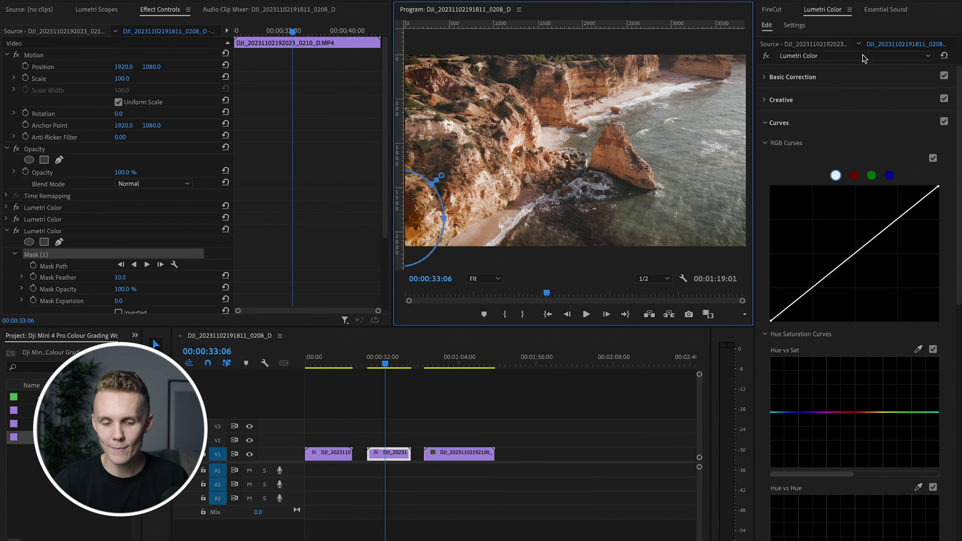
left_click_drag(127, 282, 129, 301)
Set the third effect's saturation to 86.6 and dip the orange range of its Hue vs Sat curve between two anchor points.
left_click(792, 77)
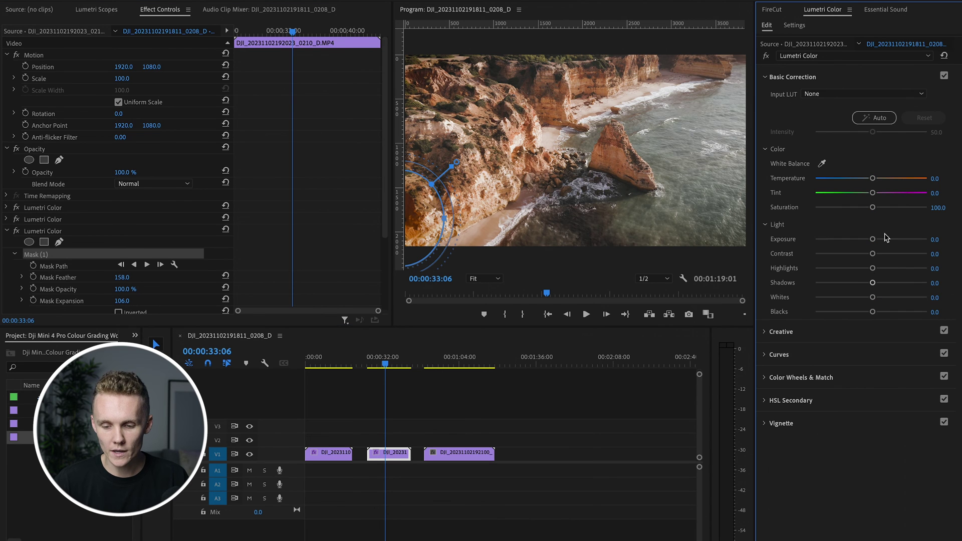
left_click_drag(872, 207, 864, 210)
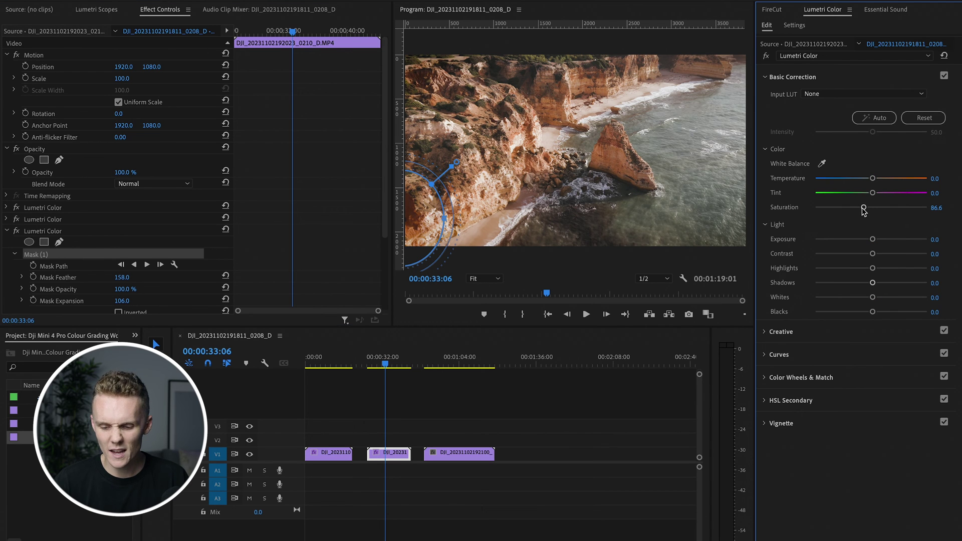
left_click(792, 361)
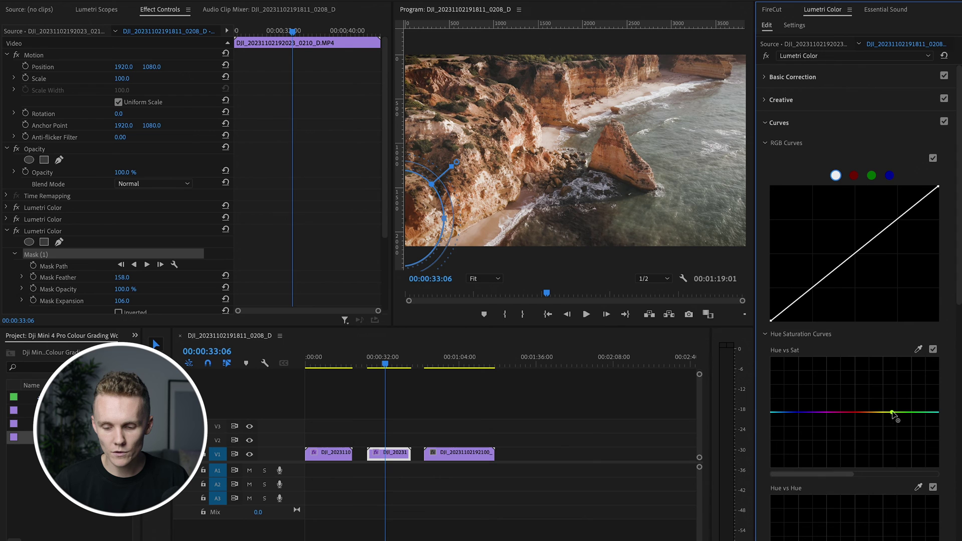
left_click(843, 412)
left_click_drag(866, 412, 867, 420)
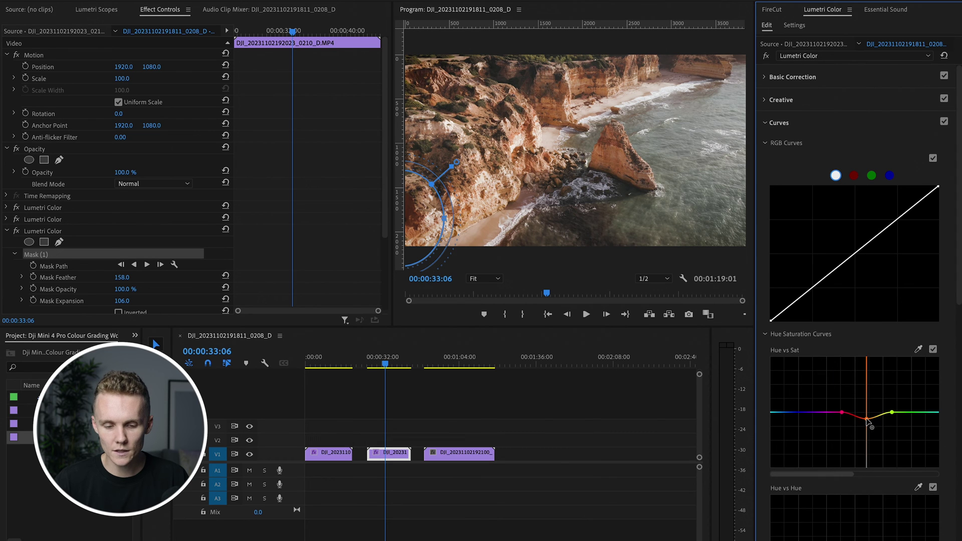
In the clip's first Lumetri Color effect, set contrast to 48.3 and highlights to -29.4.
left_click(855, 77)
left_click(838, 55)
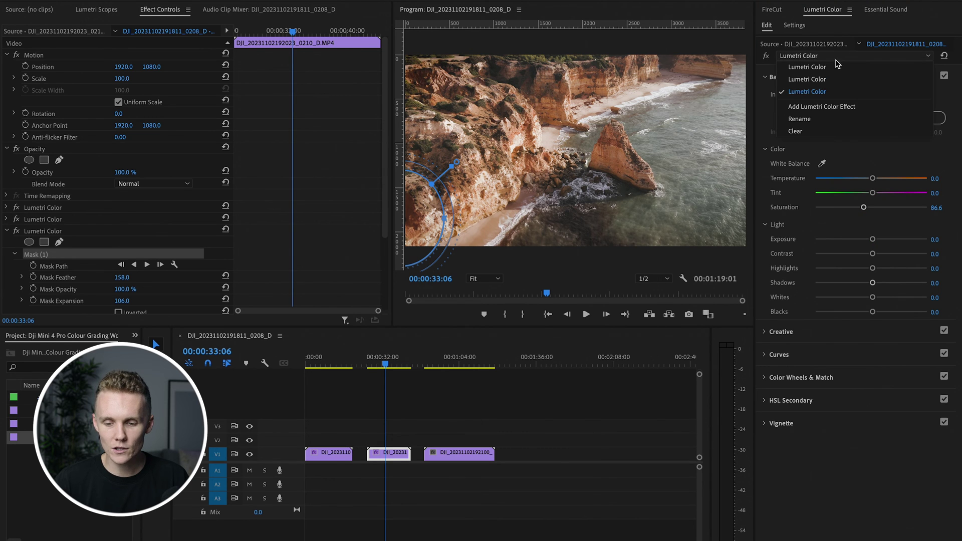
left_click(824, 67)
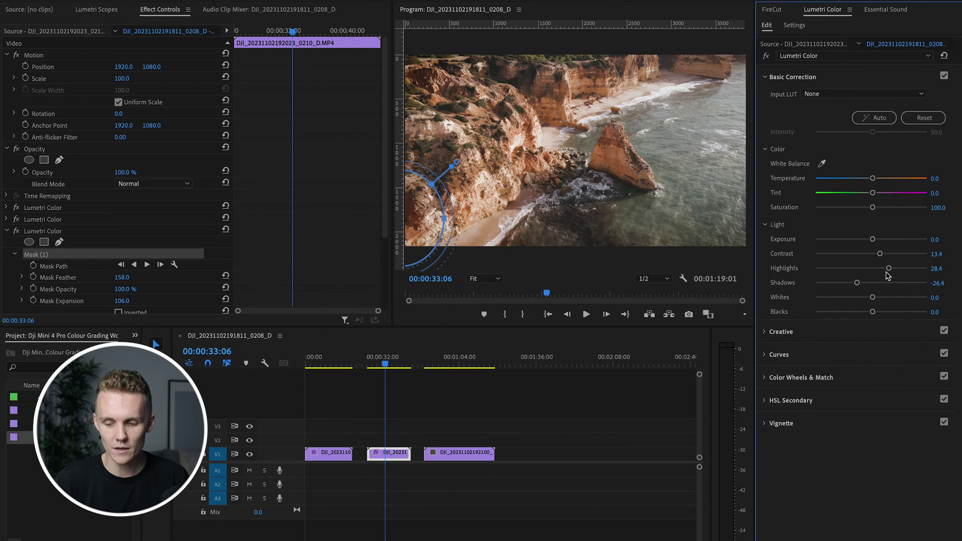
left_click_drag(891, 270, 855, 275)
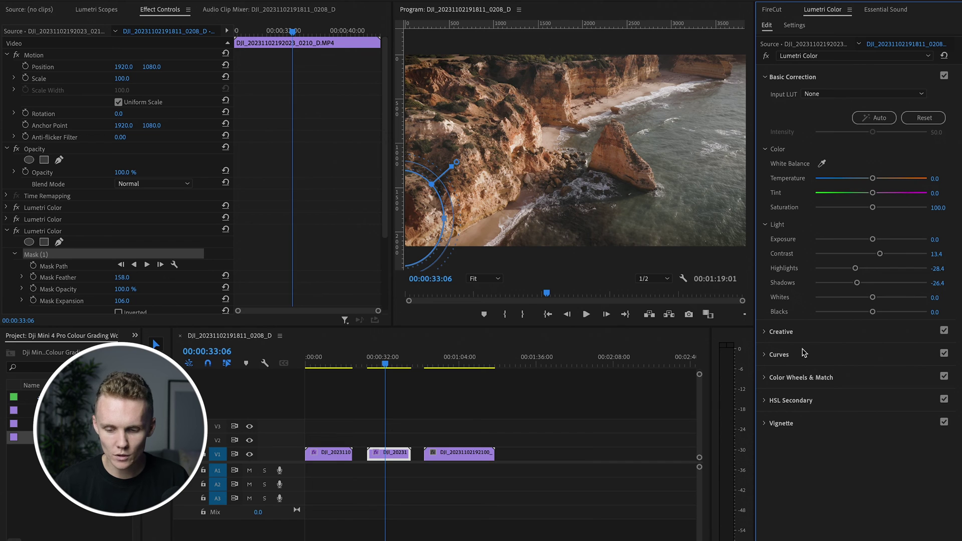
left_click_drag(880, 253, 900, 256)
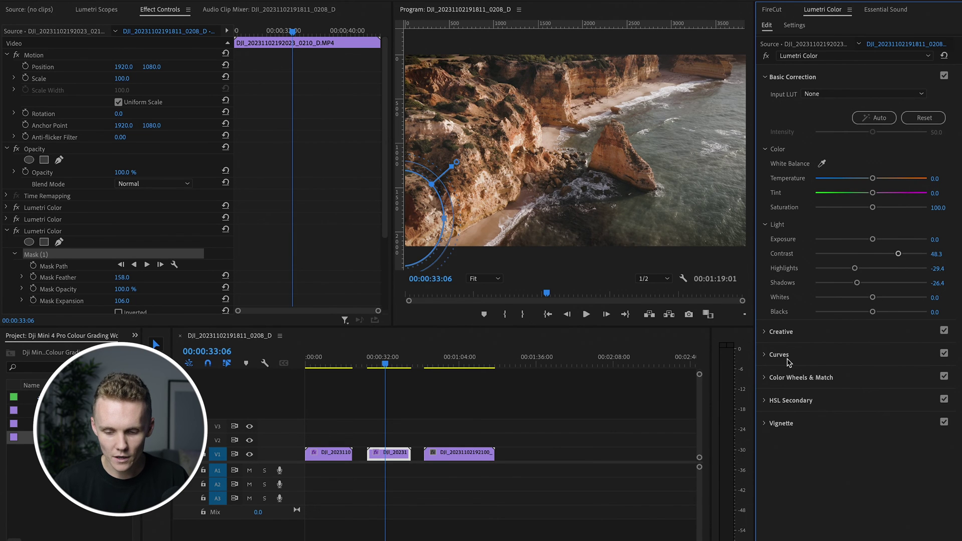
Lower the shadow point of the first effect's RGB curve slightly and display the Lumetri scopes.
left_click(787, 359)
left_click_drag(812, 290, 811, 291)
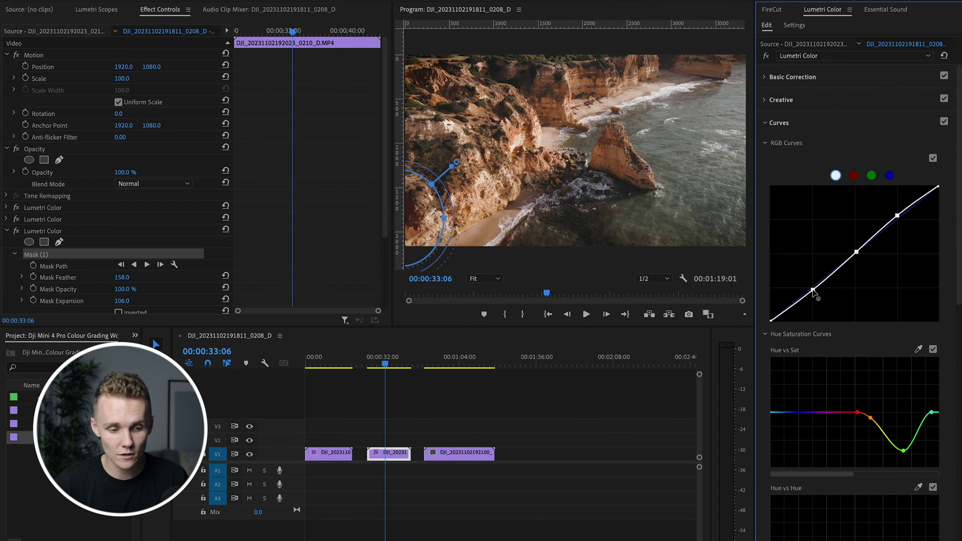
left_click(96, 9)
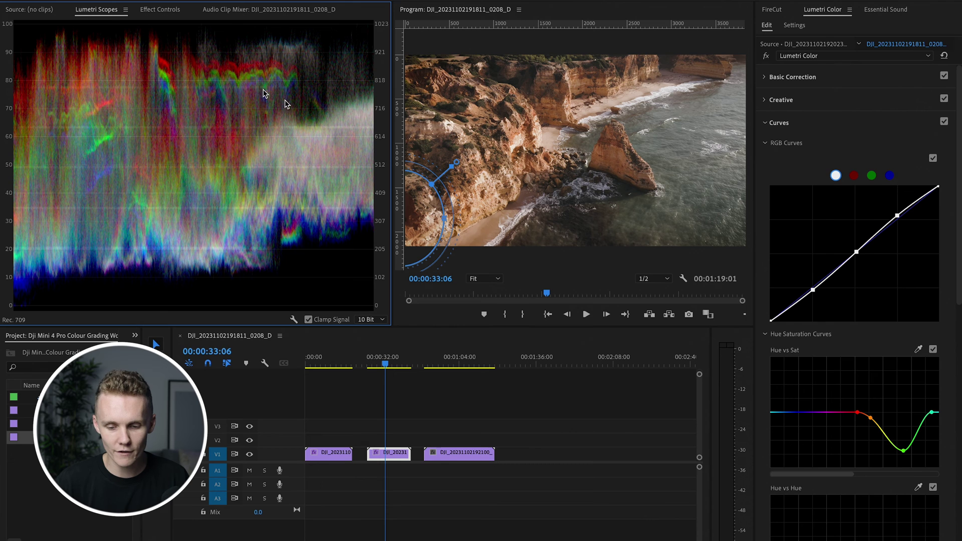
Anchor the blue range on the Hue vs Hue curve and pull the green point down and toward cyan.
scroll(939, 276, "down", 5)
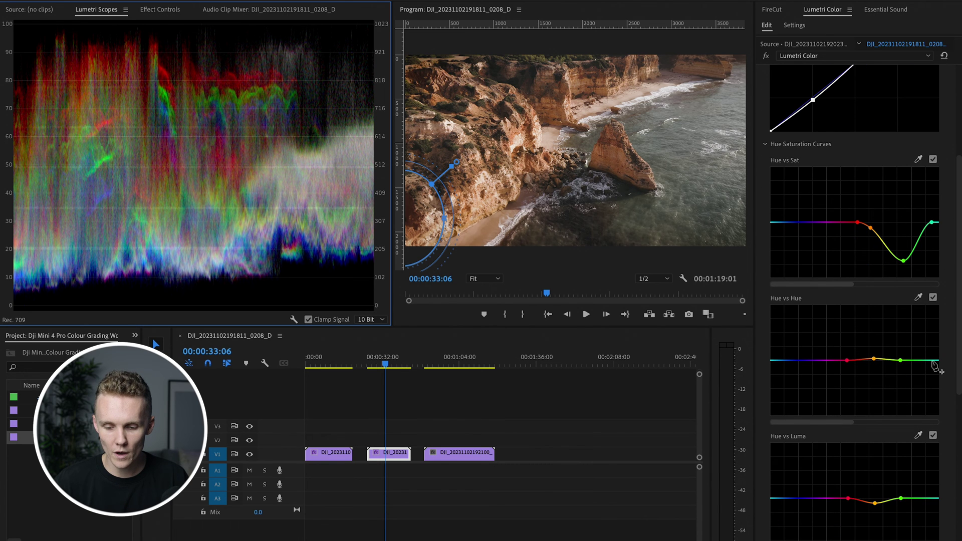
left_click(799, 360)
left_click_drag(901, 360, 918, 373)
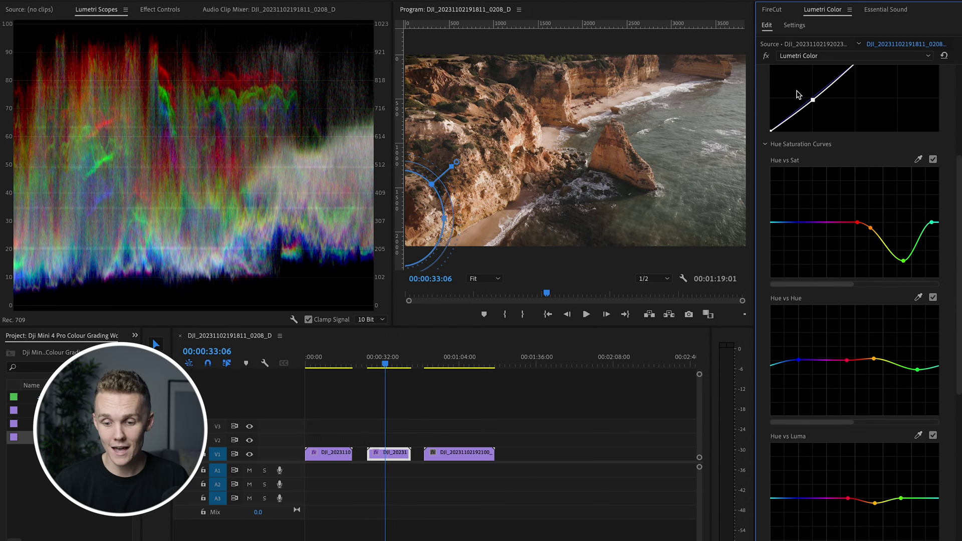
Compare the clip with and without its first Lumetri Color effect, leaving the effect enabled.
scroll(798, 94, "up", 5)
left_click(765, 56)
left_click(765, 56)
left_click(766, 56)
left_click(766, 57)
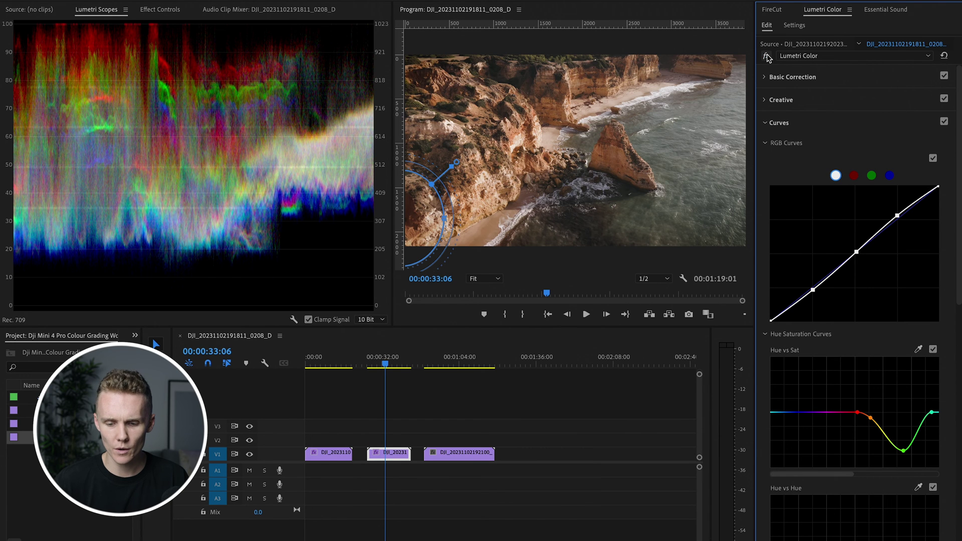
left_click(766, 56)
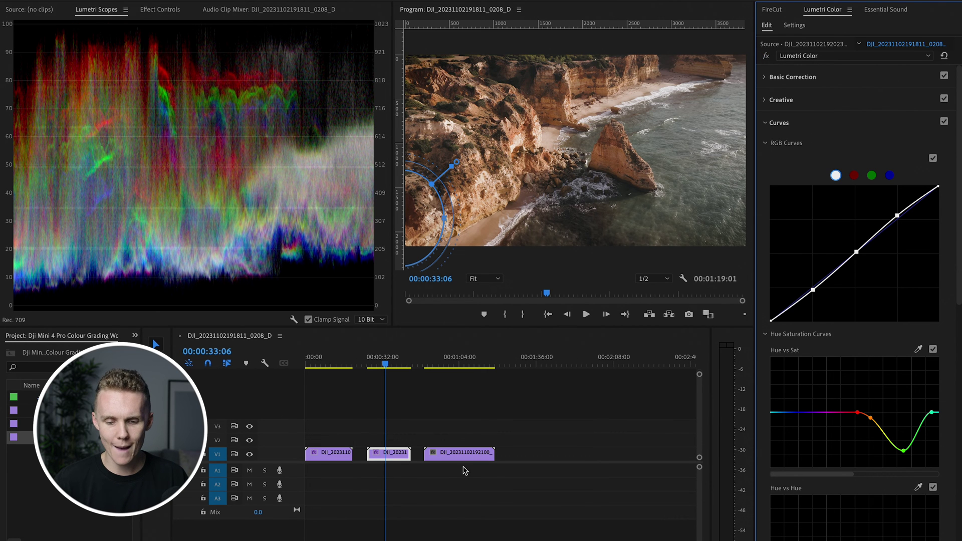
Copy the second clip's first Lumetri Color effect onto the third clip and play back part of the result.
left_click(151, 10)
left_click(7, 231)
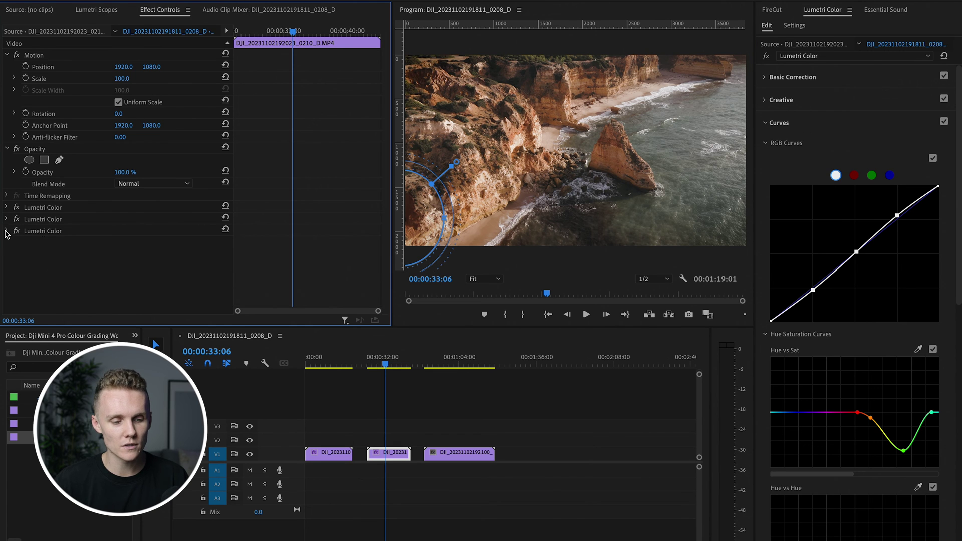
left_click(42, 209)
right_click(53, 210)
left_click(70, 279)
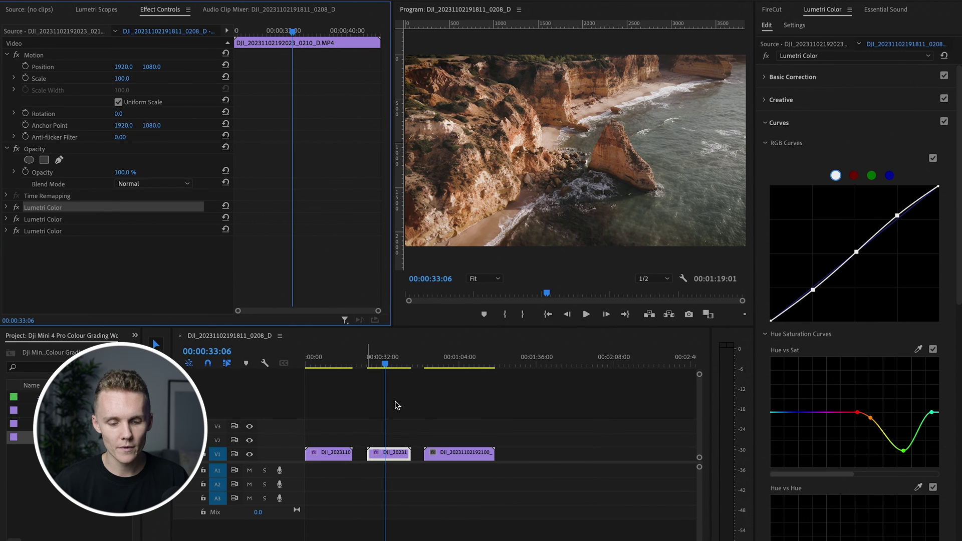
left_click(442, 453)
key("ctrl+v")
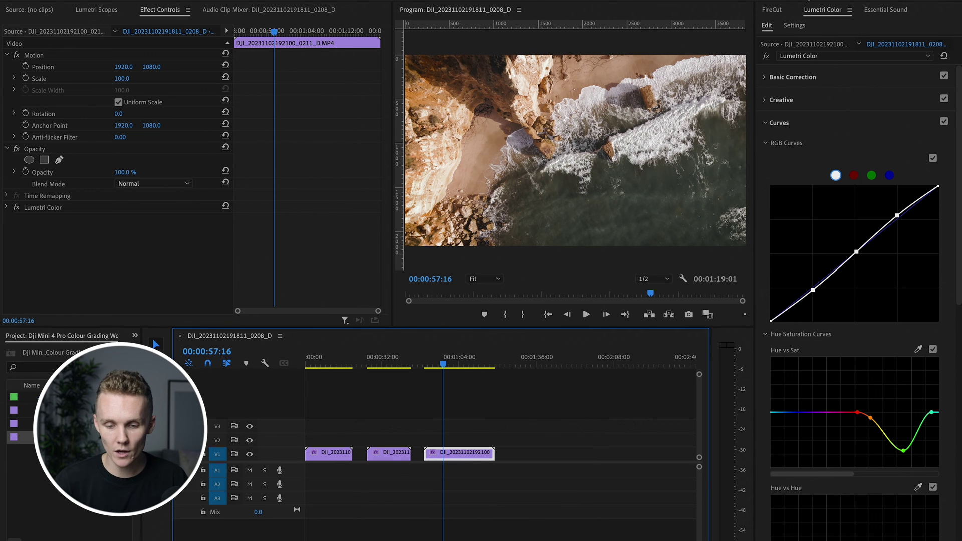
key("space")
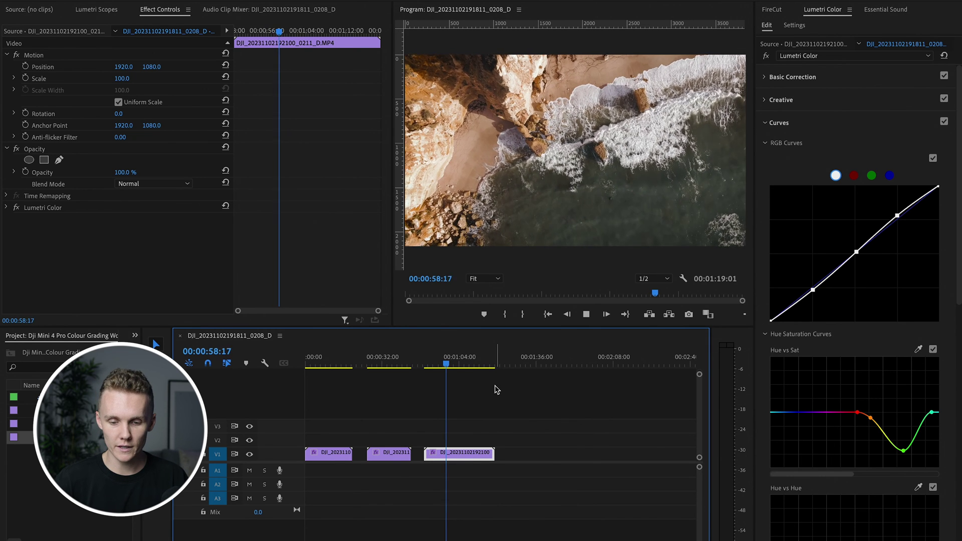
key("space")
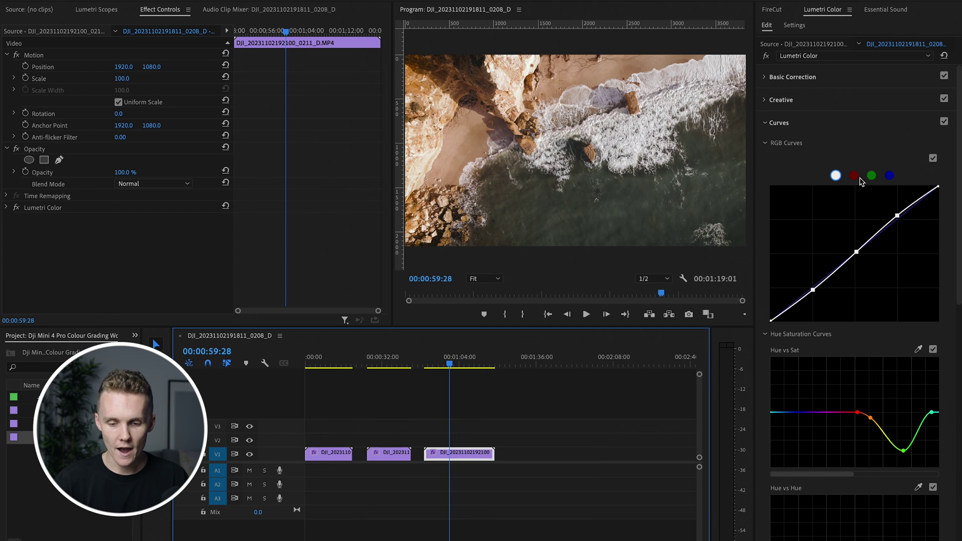
Add a second Lumetri Color effect to the third clip with an ellipse mask over the frame's left-hand cliffs, feather 335 and expansion 236.
left_click(814, 56)
left_click(813, 81)
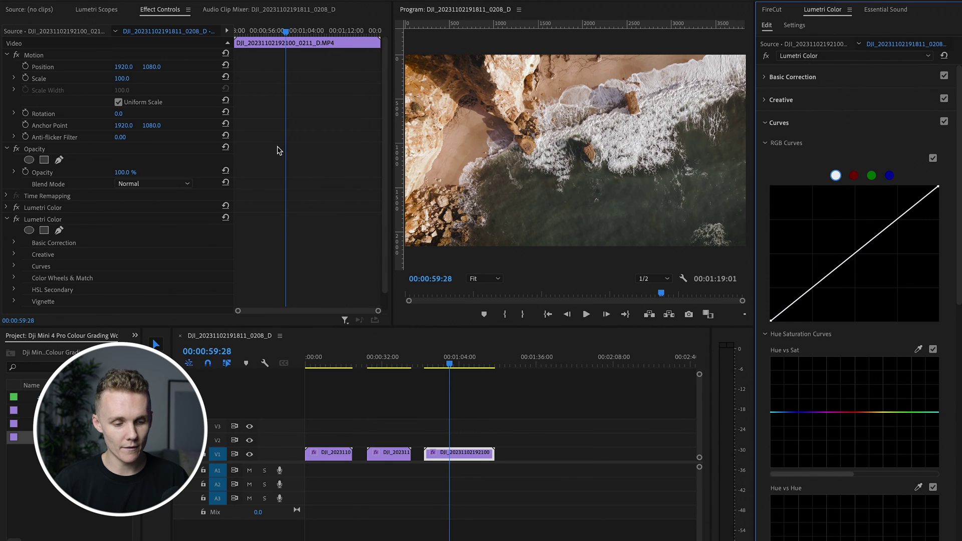
left_click(31, 239)
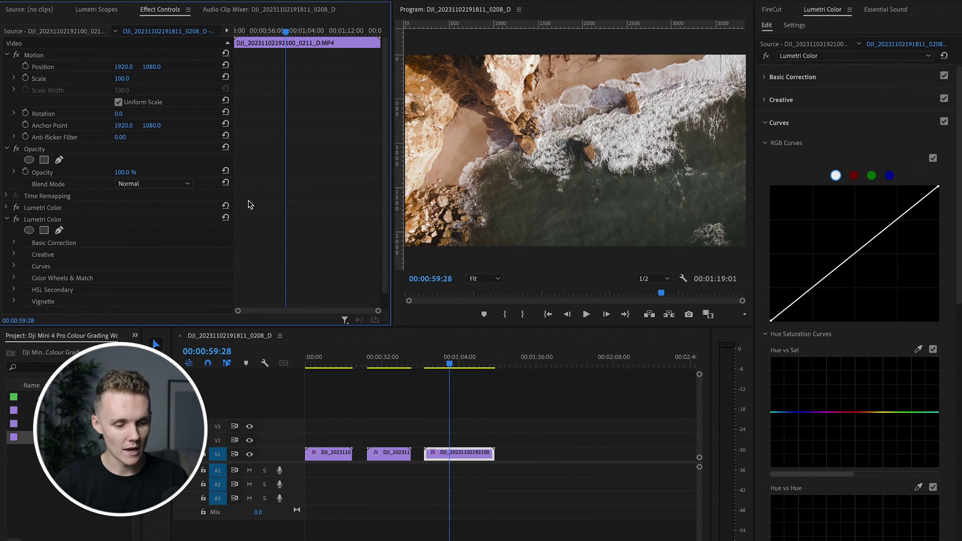
left_click(29, 230)
left_click_drag(556, 141, 390, 70)
mouse_move(410, 131)
left_mouse_down()
mouse_move(459, 193)
mouse_move(453, 142)
mouse_move(414, 134)
left_mouse_up()
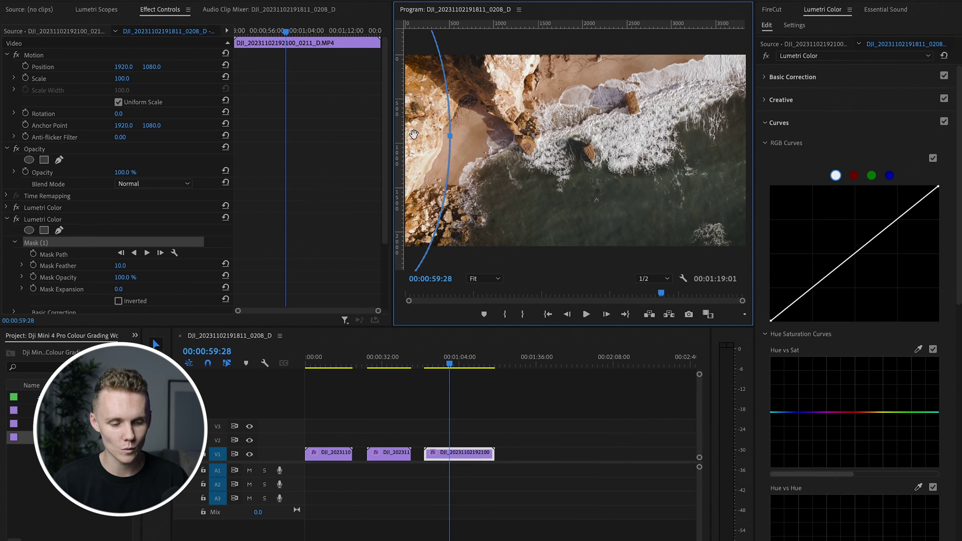
left_click_drag(126, 267, 213, 267)
left_click_drag(120, 289, 241, 289)
Dip the yellow range of the masked effect's Hue vs Sat curve between red and green anchor points.
left_click(905, 410)
left_click_drag(905, 411, 886, 412)
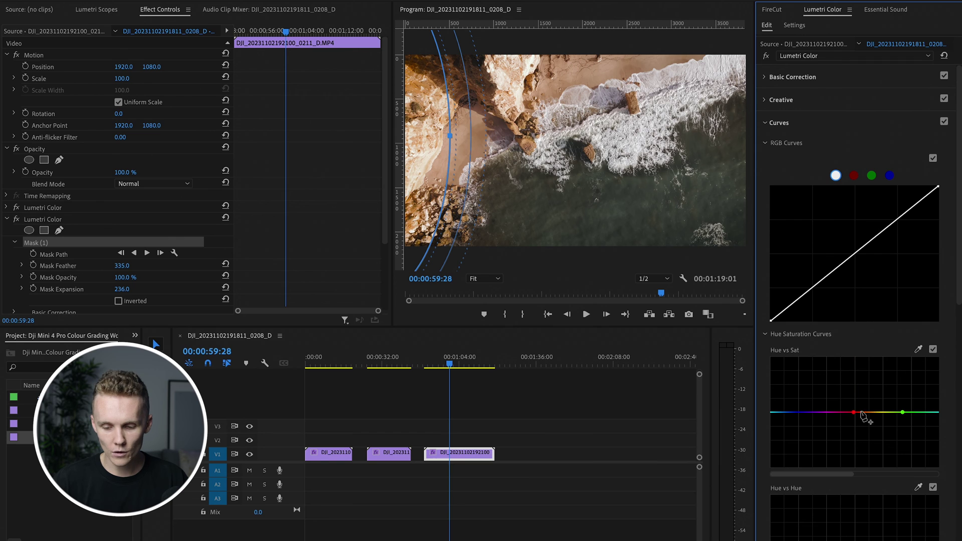
left_click_drag(883, 412, 882, 423)
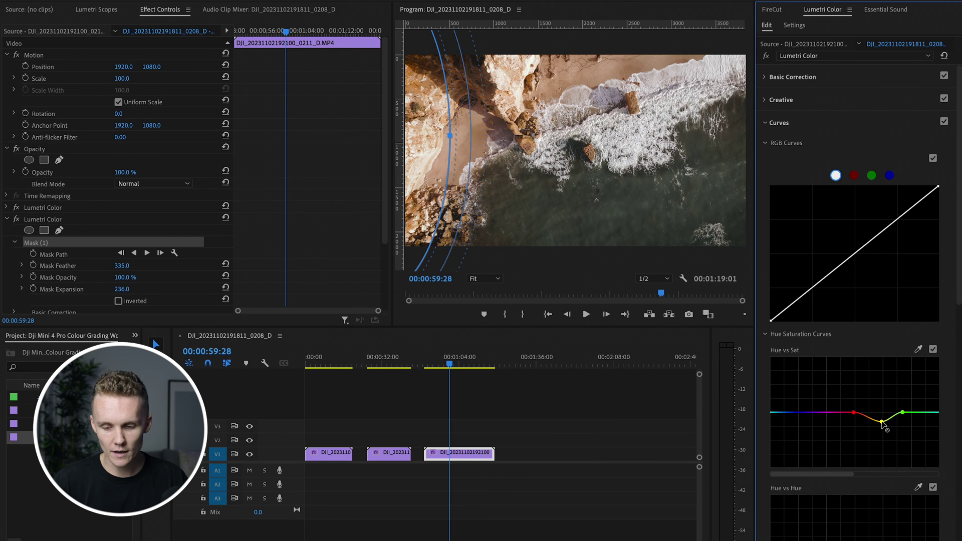
Set the masked effect's highlights to -29.4, shadows to -22.4 and temperature to -7.5.
left_click(812, 76)
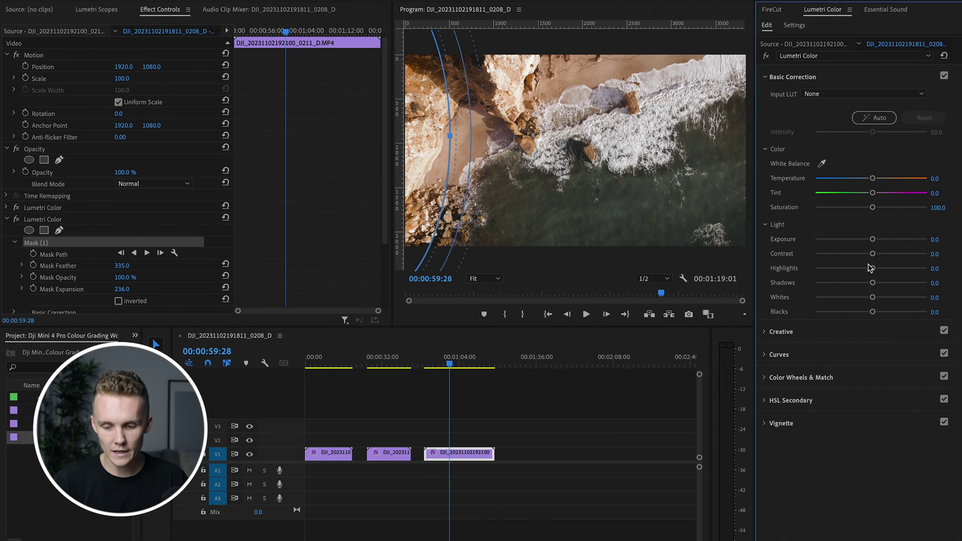
mouse_move(872, 269)
left_mouse_down()
mouse_move(860, 269)
mouse_move(859, 283)
left_mouse_up()
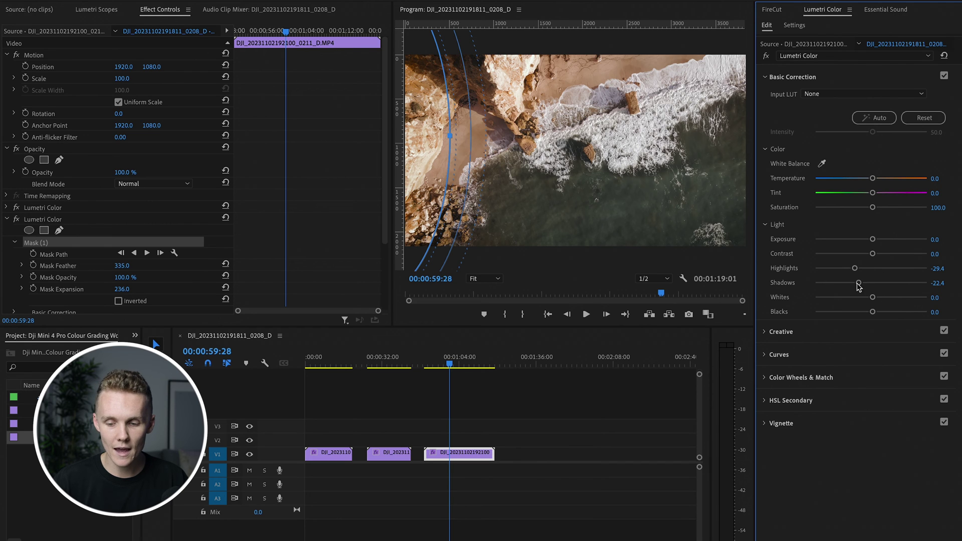
left_click_drag(874, 180, 867, 180)
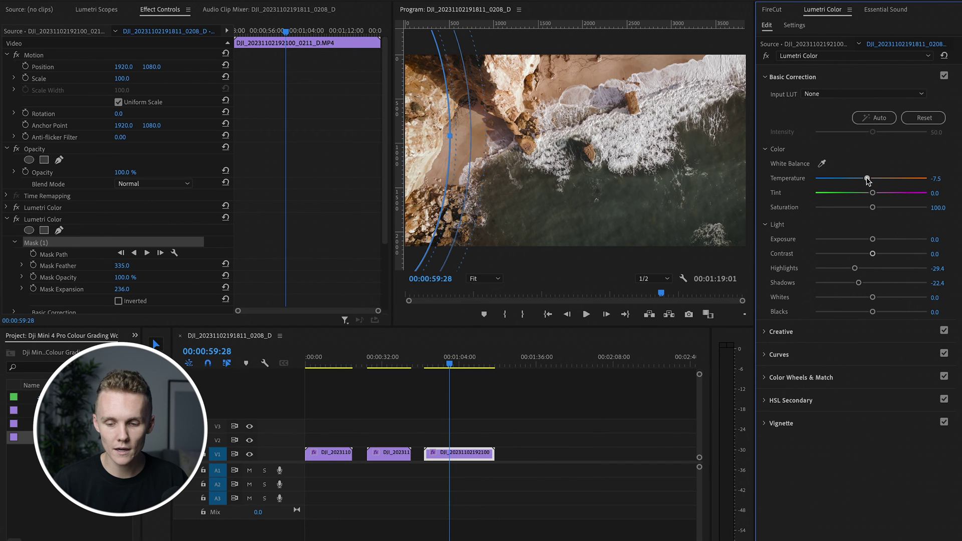
Lower the yellow point of the masked effect's Hue vs Sat curve further and play the third clip from near its start.
left_click(790, 355)
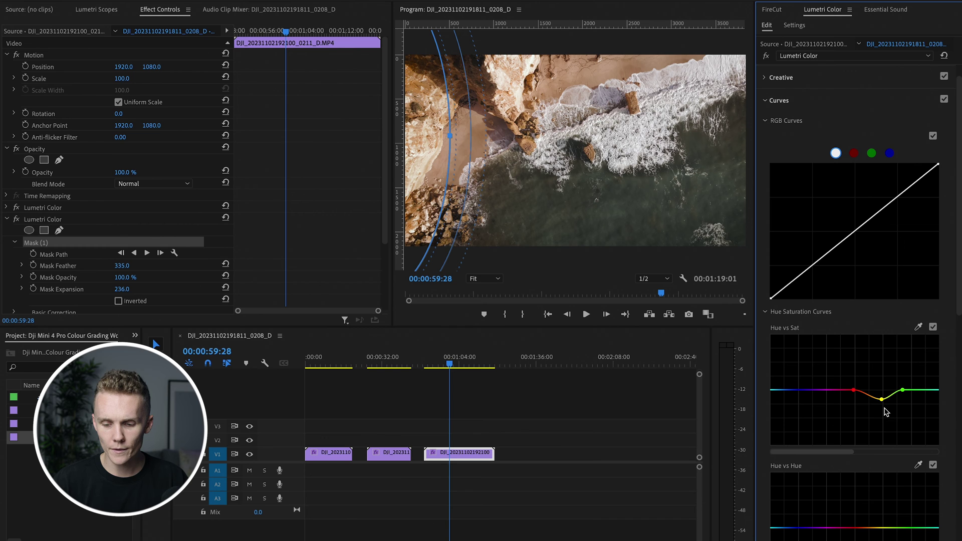
left_click_drag(883, 400, 881, 405)
left_click(428, 362)
key("space")
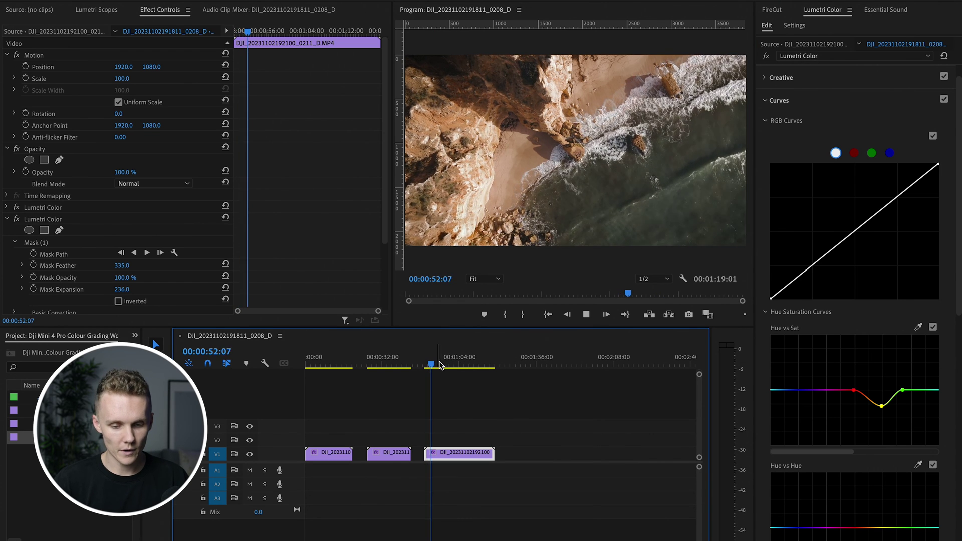
key("space")
Trim the third clip's start to 00:00:54:18 and set a Mask Path keyframe there with the mask over the cliffs.
left_click_drag(420, 449, 436, 452)
left_click(56, 243)
left_click_drag(442, 170, 461, 167)
left_click(122, 236)
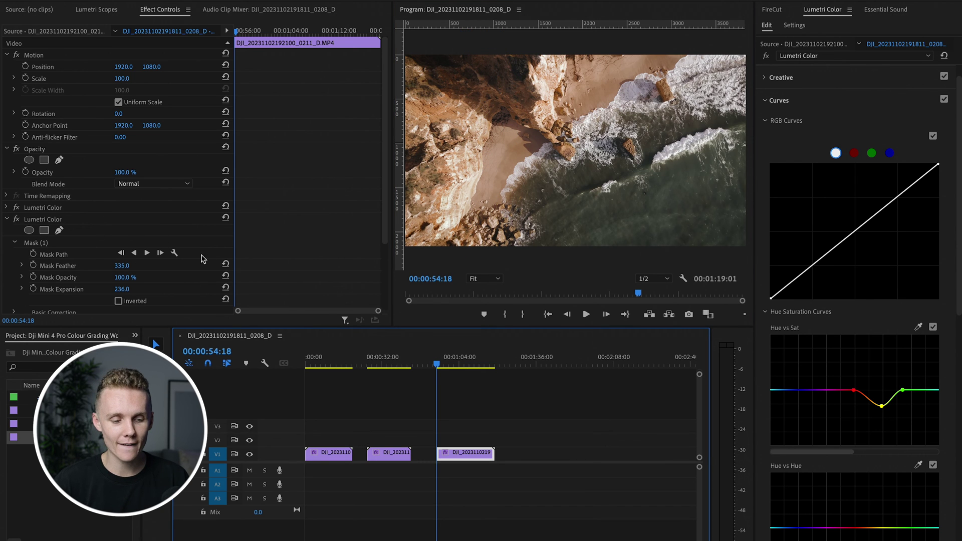
left_click(35, 254)
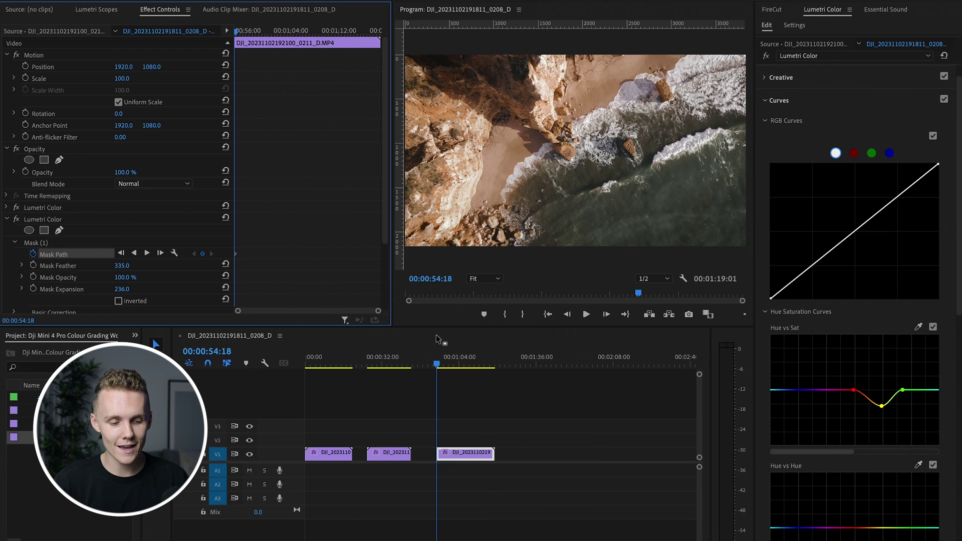
Set a second Mask Path keyframe at 00:01:06:25 by moving the mask up and left to follow the cliffs.
left_click(46, 243)
left_click_drag(436, 364, 465, 365)
left_click_drag(459, 127, 390, 80)
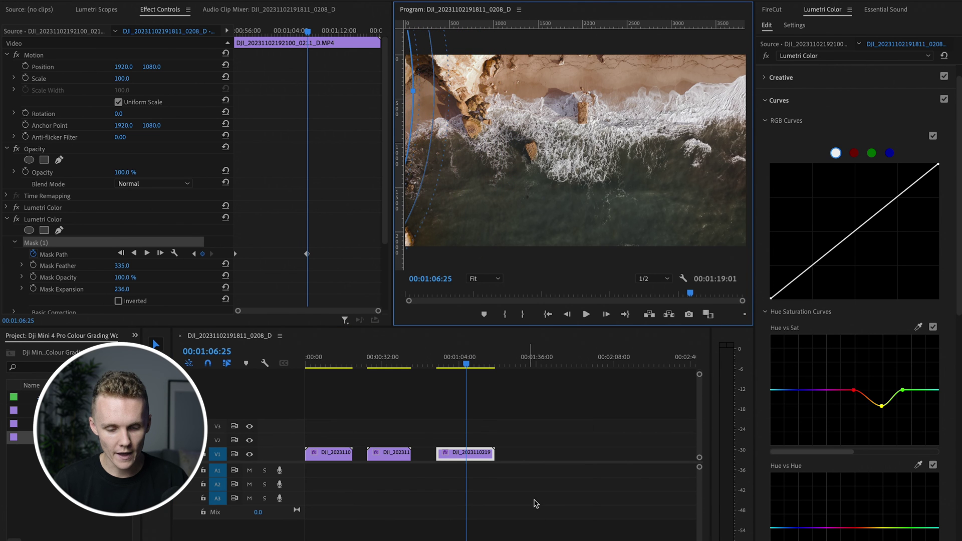
Play the third clip from about 00:00:56:23 to check how the animated mask follows the cliffs.
left_click(442, 365)
key("space")
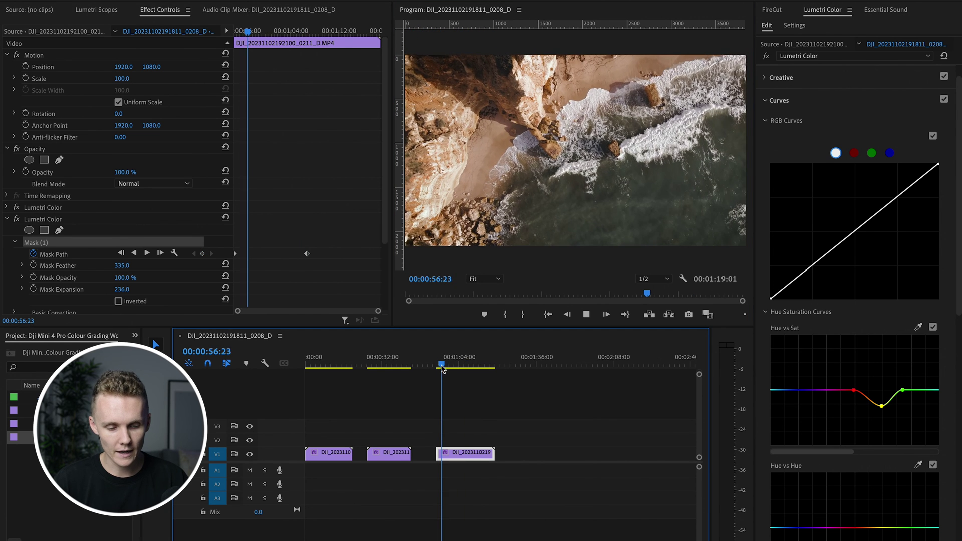
left_click(47, 261)
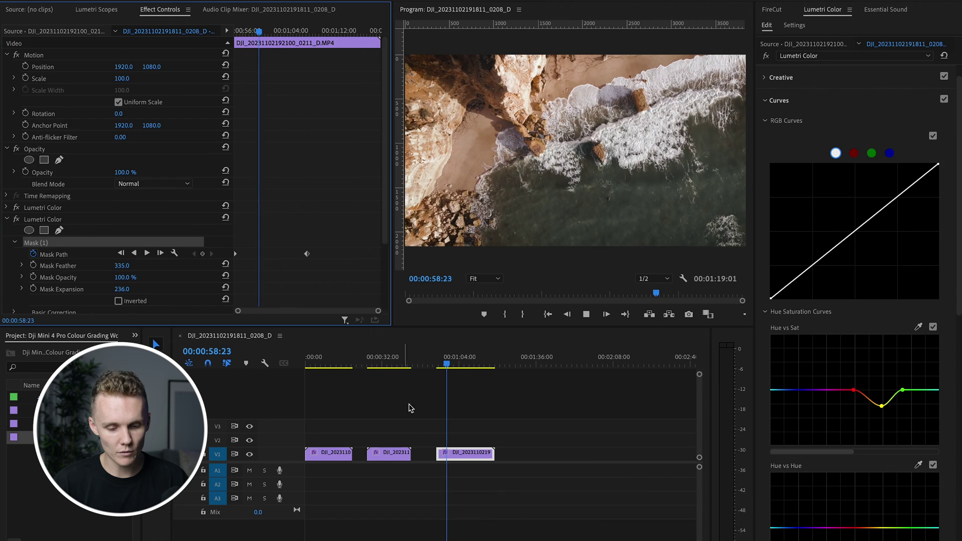
left_click(56, 242)
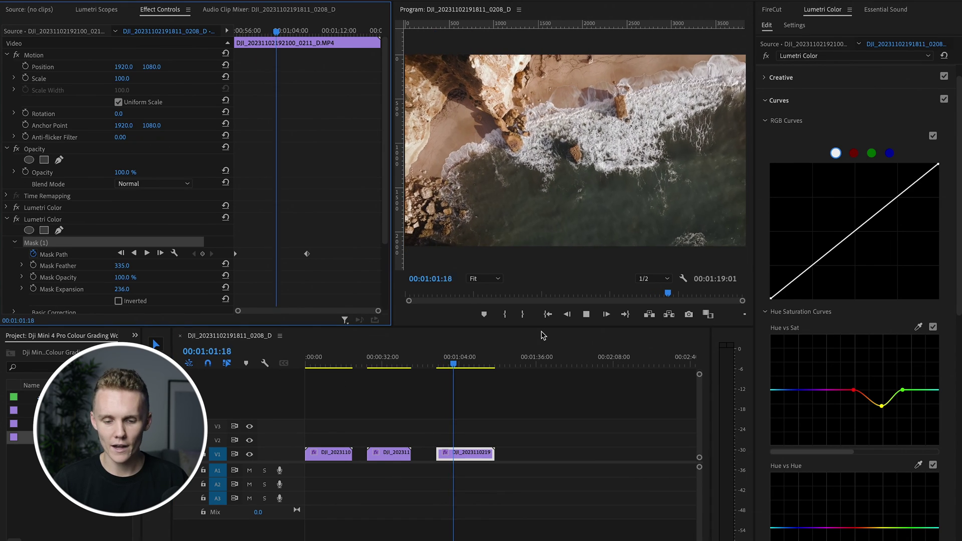
Replay the third clip from about 00:01:03 to review how the animated cliff mask moves.
key("space")
left_click_drag(289, 35, 283, 42)
key("space")
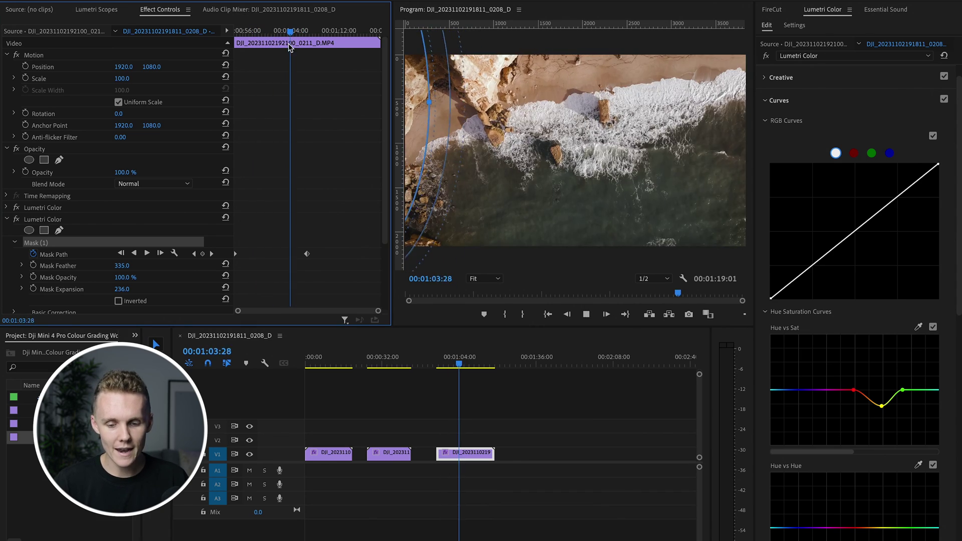
key("space")
Add another Lumetri Color effect to the third clip and give it an ellipse mask.
left_click(842, 56)
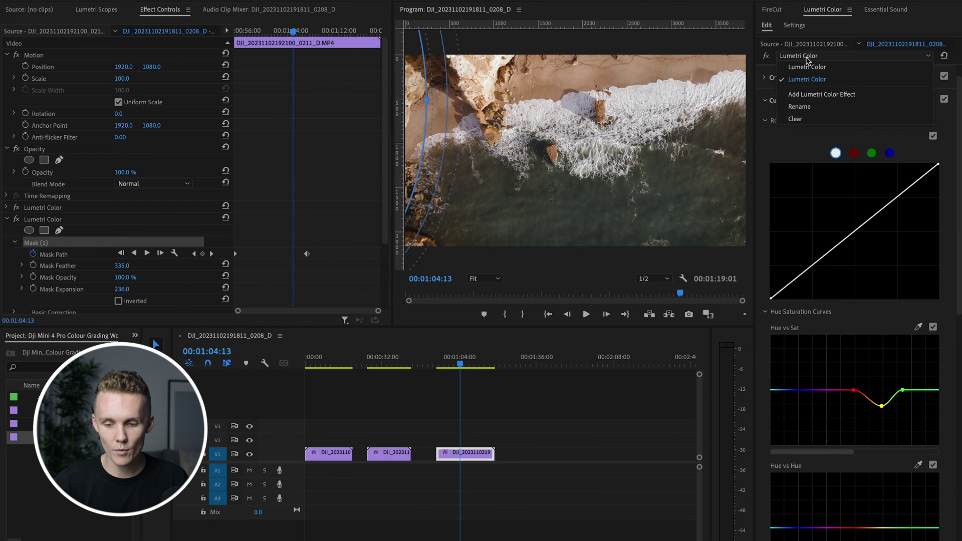
left_click(839, 95)
left_click(7, 219)
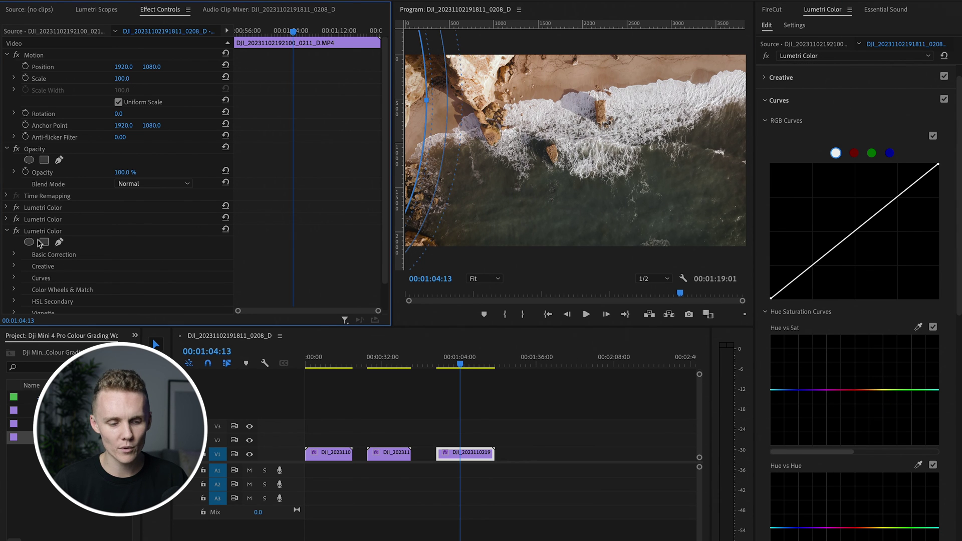
left_click(29, 242)
Stretch and position the ellipse mask over the dark water, with a mask feather of 161 and a mask expansion of 121.
left_click(530, 221)
left_click_drag(529, 221, 451, 276)
left_click_drag(531, 221, 863, 218)
left_click_drag(658, 174, 652, 153)
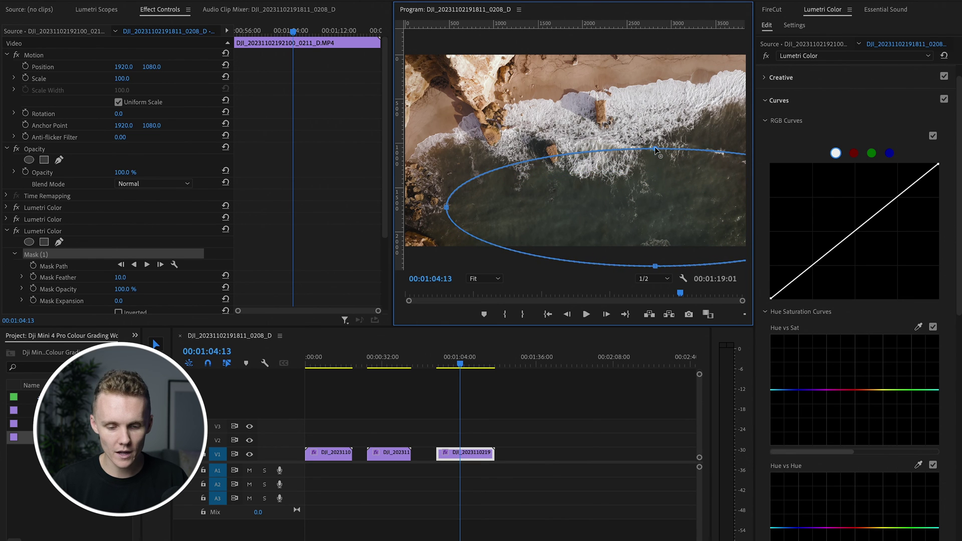
left_click_drag(616, 210, 589, 211)
scroll(156, 285, "down", 1)
left_click_drag(123, 259, 179, 279)
Set the masked water's basic correction to shadows -9.5 and temperature -7.5.
left_click(798, 78)
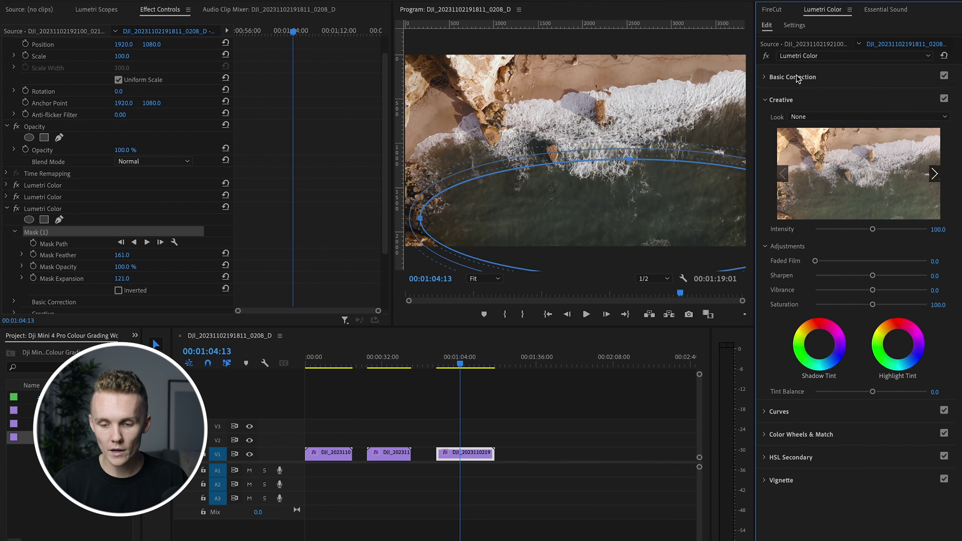
left_click(819, 80)
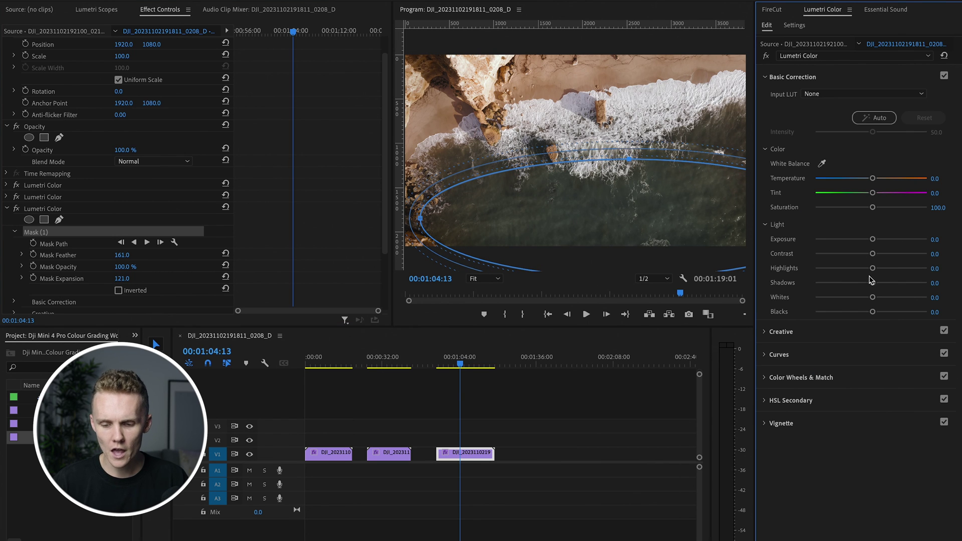
left_click_drag(872, 283, 866, 283)
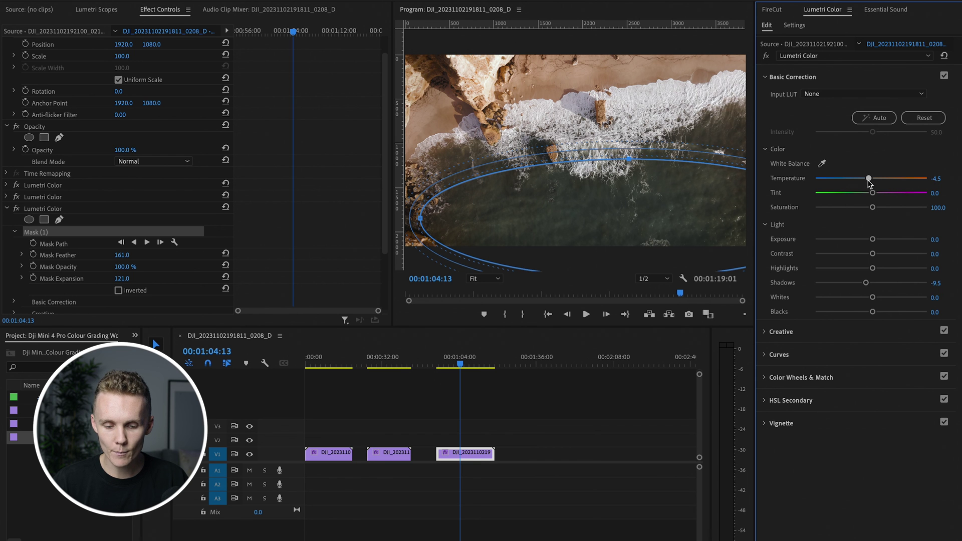
Play the third clip from near its start to check the masked water adjustment.
left_click(440, 363)
key("space")
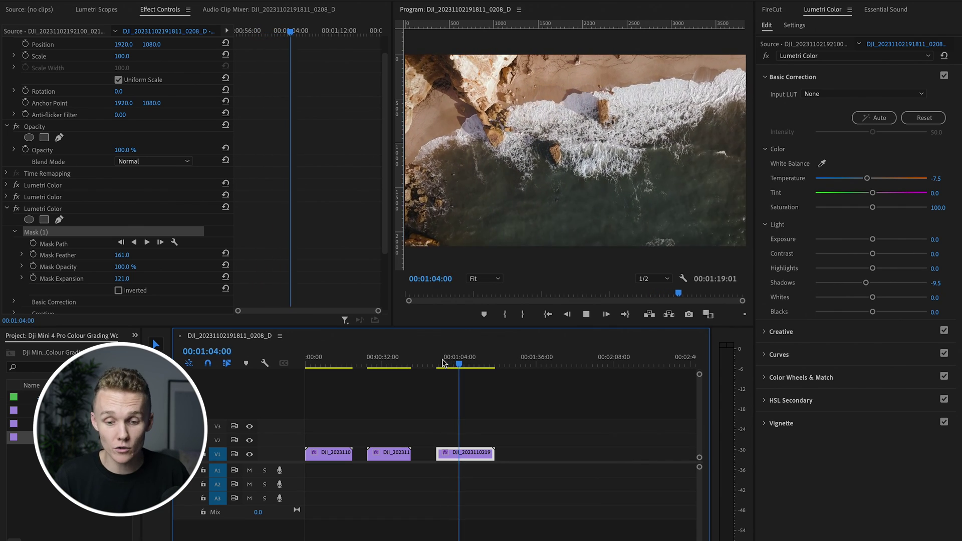
key("space")
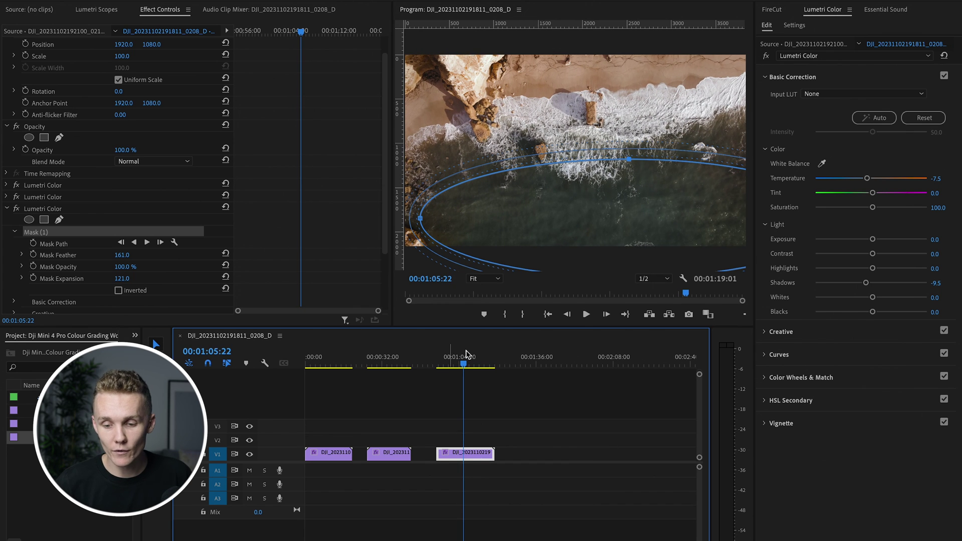
Bypass the third clip's water-mask and base Lumetri Color effects to compare the ungraded look, then re-enable the base effect.
left_click(766, 55)
left_click(801, 55)
left_click(806, 67)
left_click(766, 55)
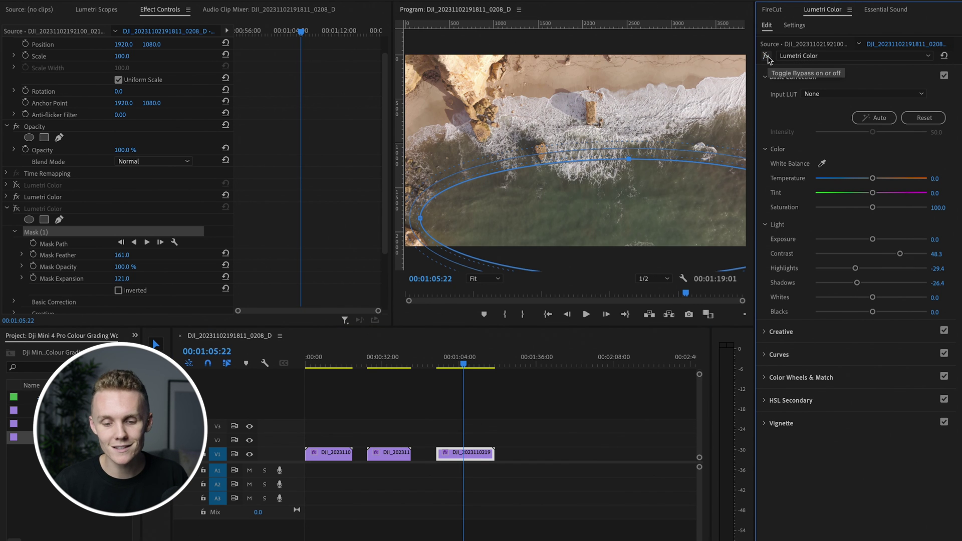
left_click(766, 56)
Compare the second clip at 00:00:32:29 with and without its base Lumetri Color effect.
left_click(384, 360)
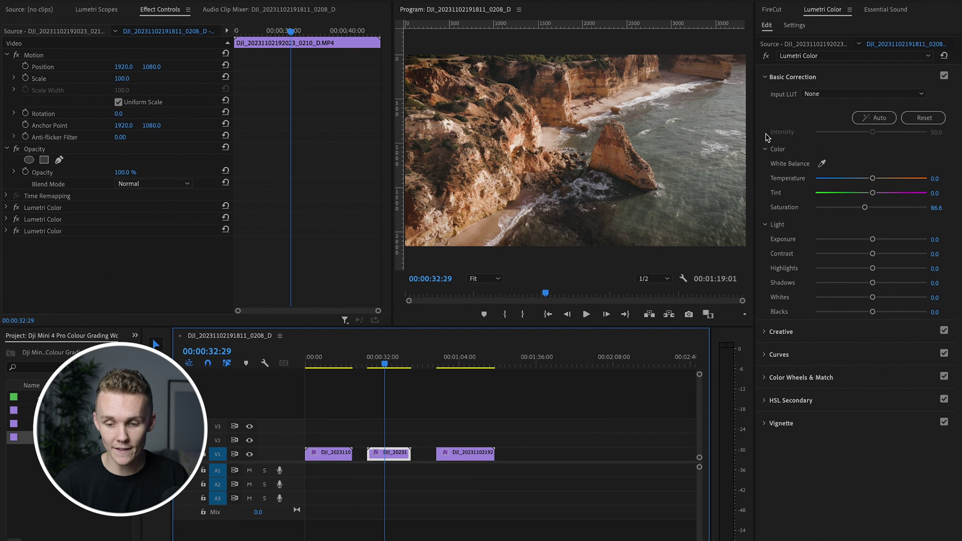
left_click(812, 55)
left_click(811, 66)
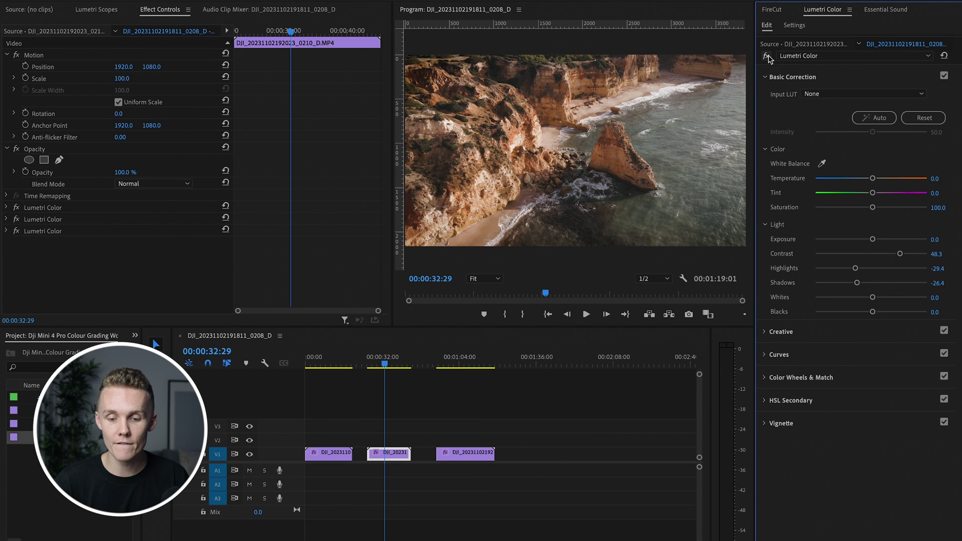
left_click(766, 56)
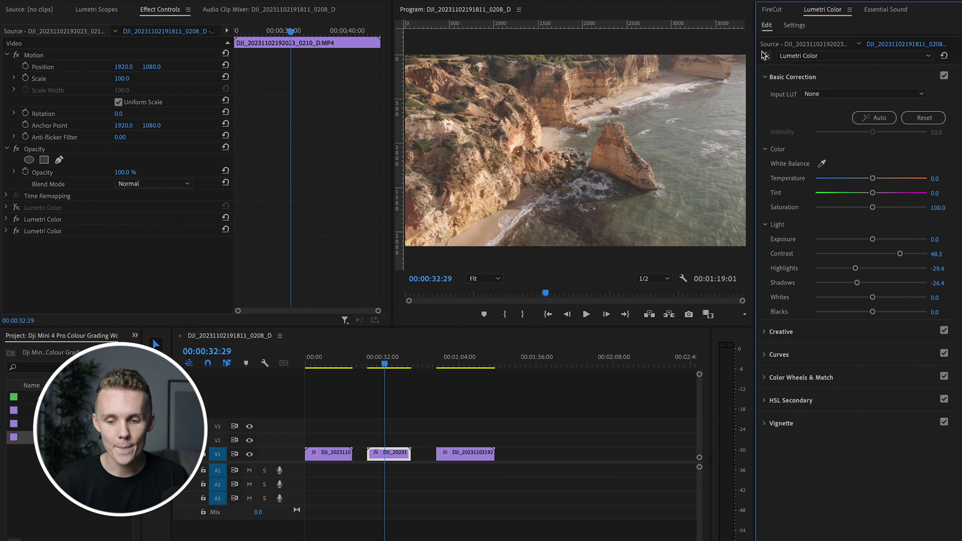
left_click(766, 56)
Compare the first clip at 00:00:11:18 with and without its base Lumetri Color effect.
left_click(333, 359)
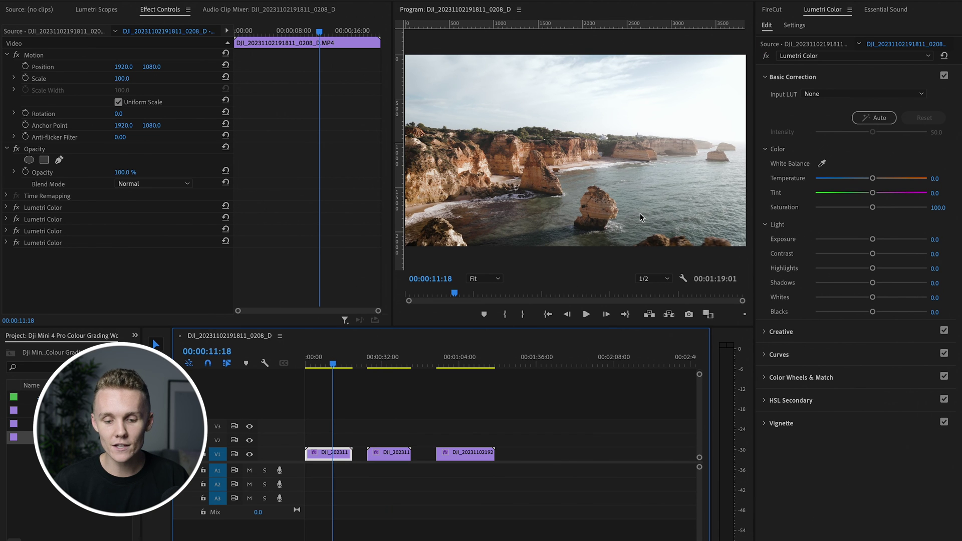
left_click(822, 56)
left_click(822, 65)
left_click(769, 57)
left_click(770, 57)
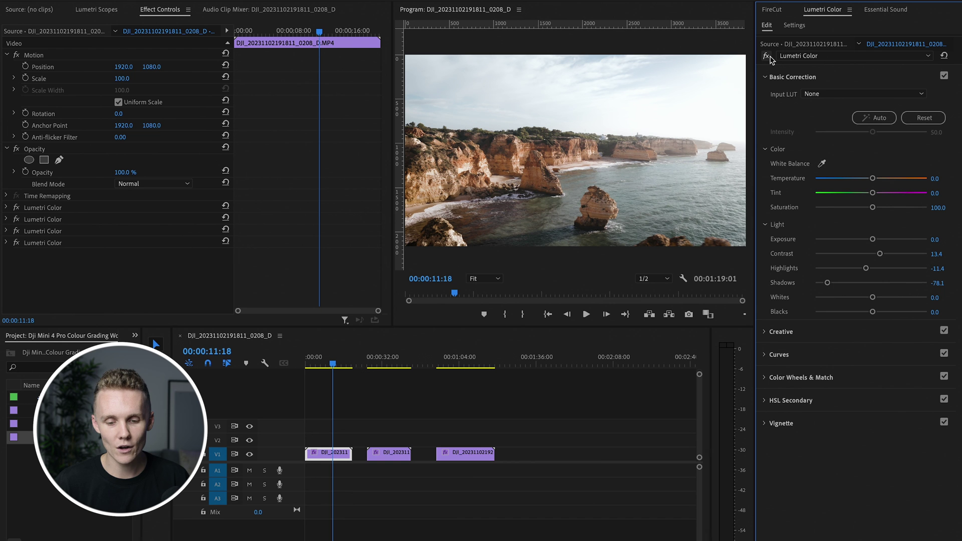